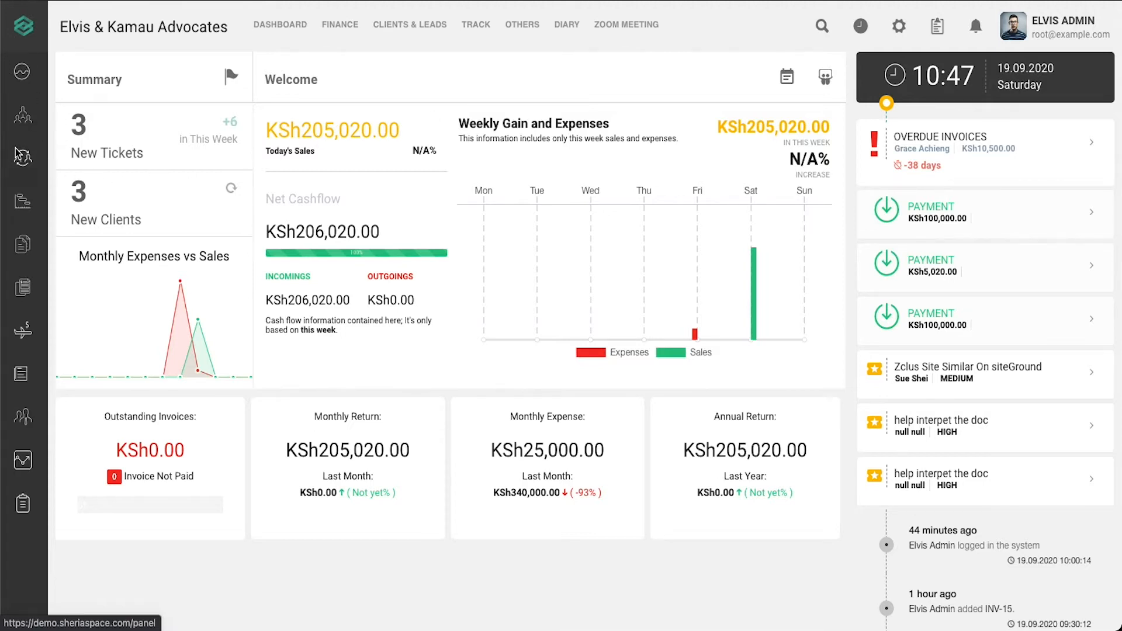
# - Open the invoices list and search it by the first letters of two different client names
pyautogui.moveTo(21, 156)
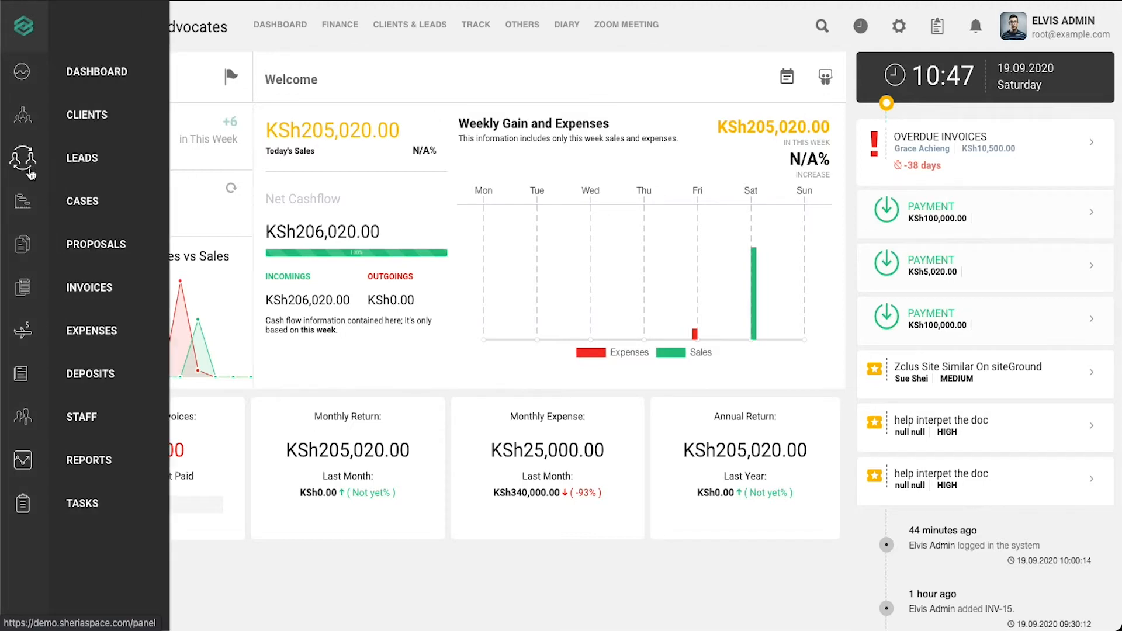
pyautogui.click(77, 298)
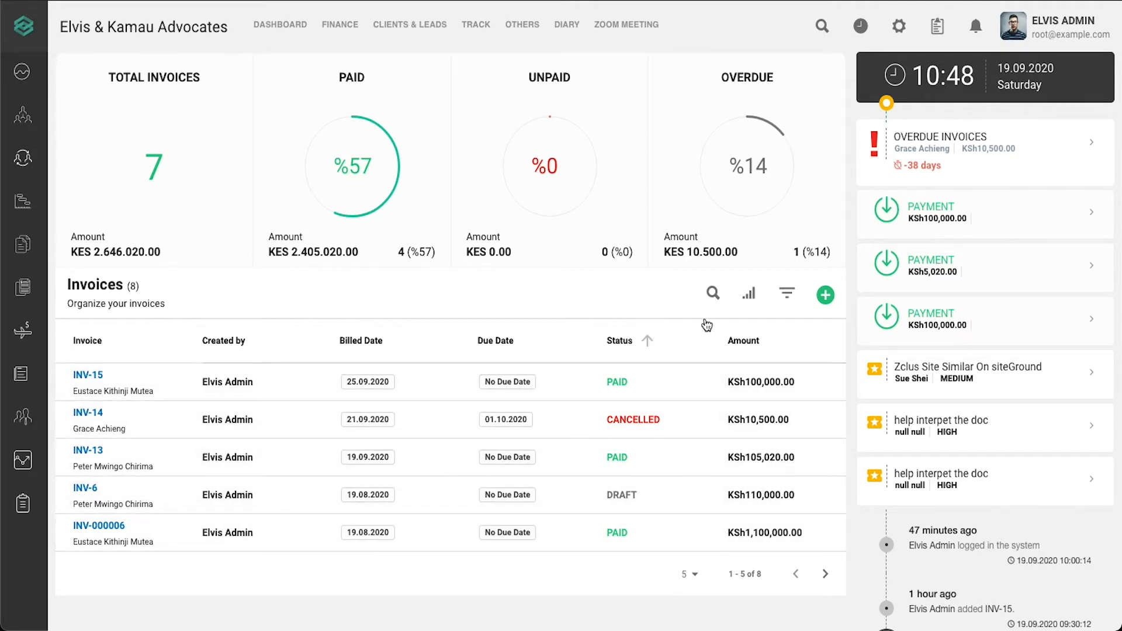
pyautogui.click(716, 293)
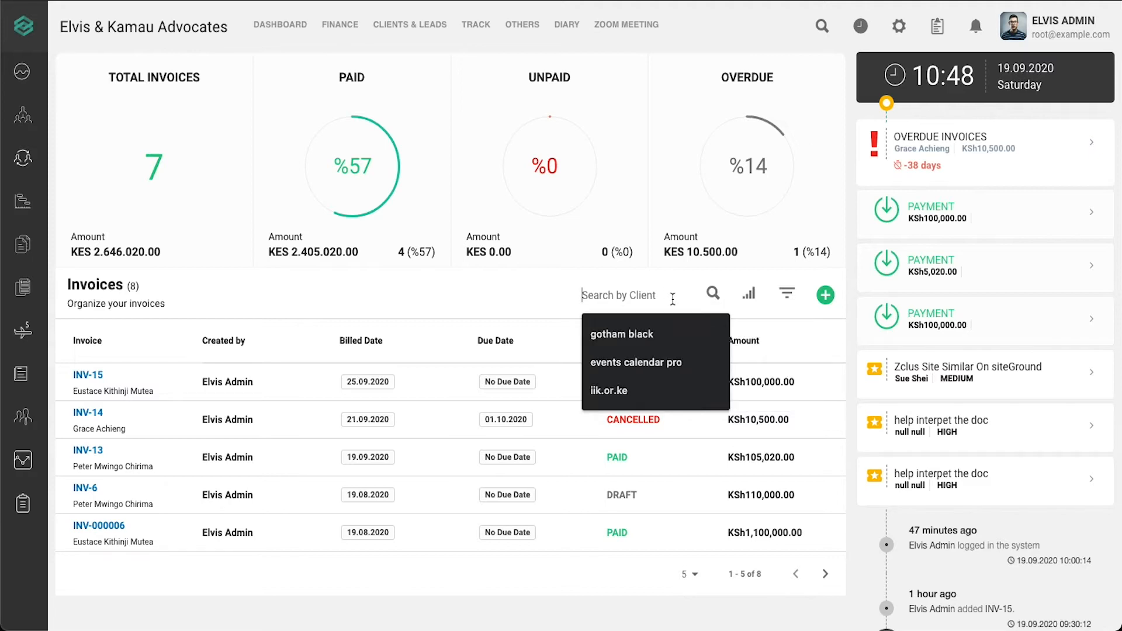
pyautogui.write('per')
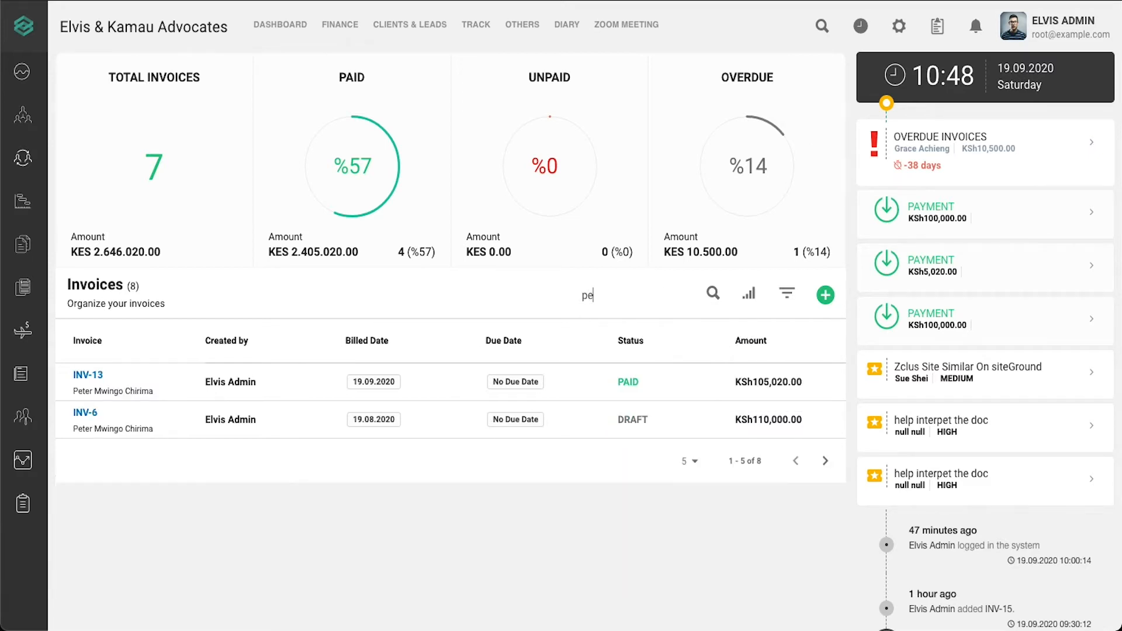
pyautogui.press('BackSpace')
pyautogui.press('BackSpace')
pyautogui.press('BackSpace')
pyautogui.write('eus')
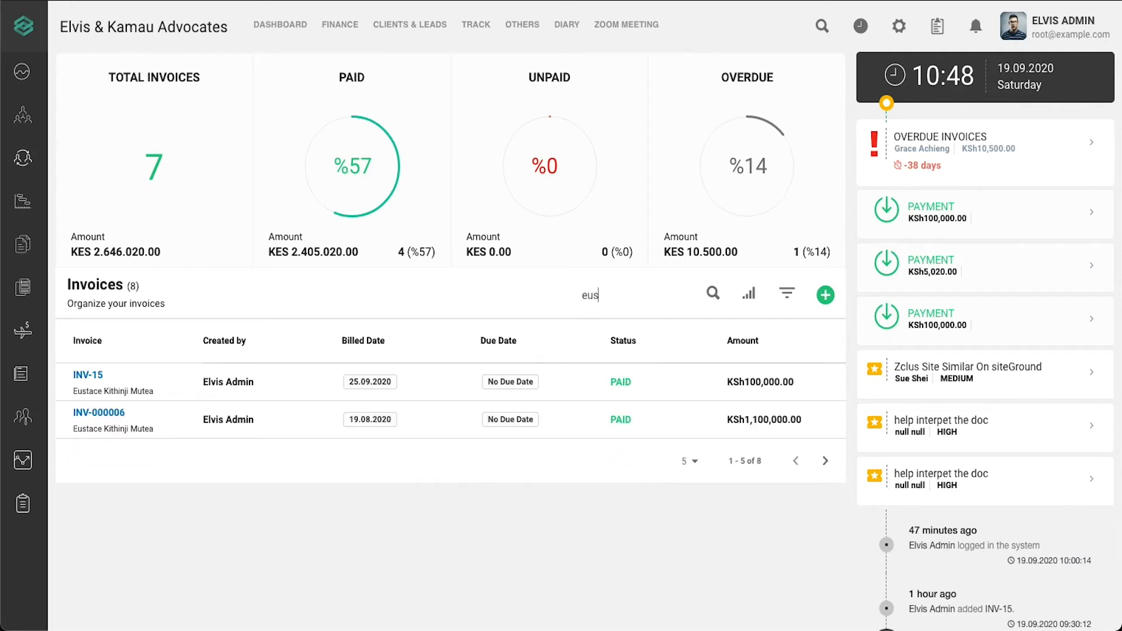
pyautogui.write('t')
# - Search the invoices by client for "kp" and clear the search
pyautogui.press('BackSpace')
pyautogui.press('BackSpace')
pyautogui.press('BackSpace')
pyautogui.press('BackSpace')
pyautogui.write('kp')
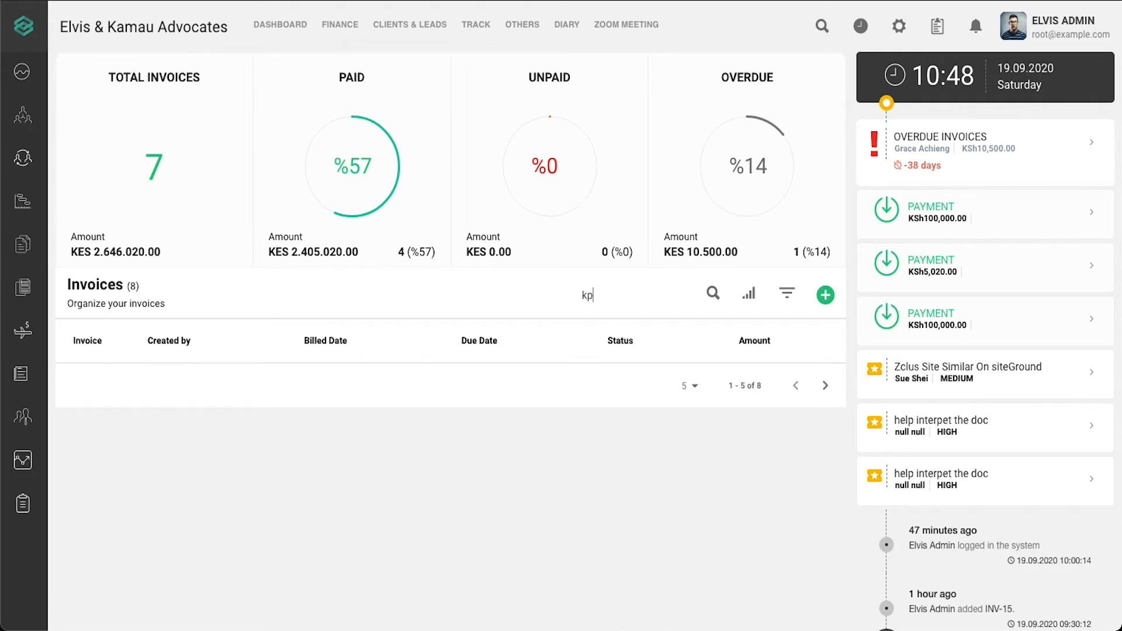
pyautogui.press('BackSpace')
pyautogui.press('BackSpace')
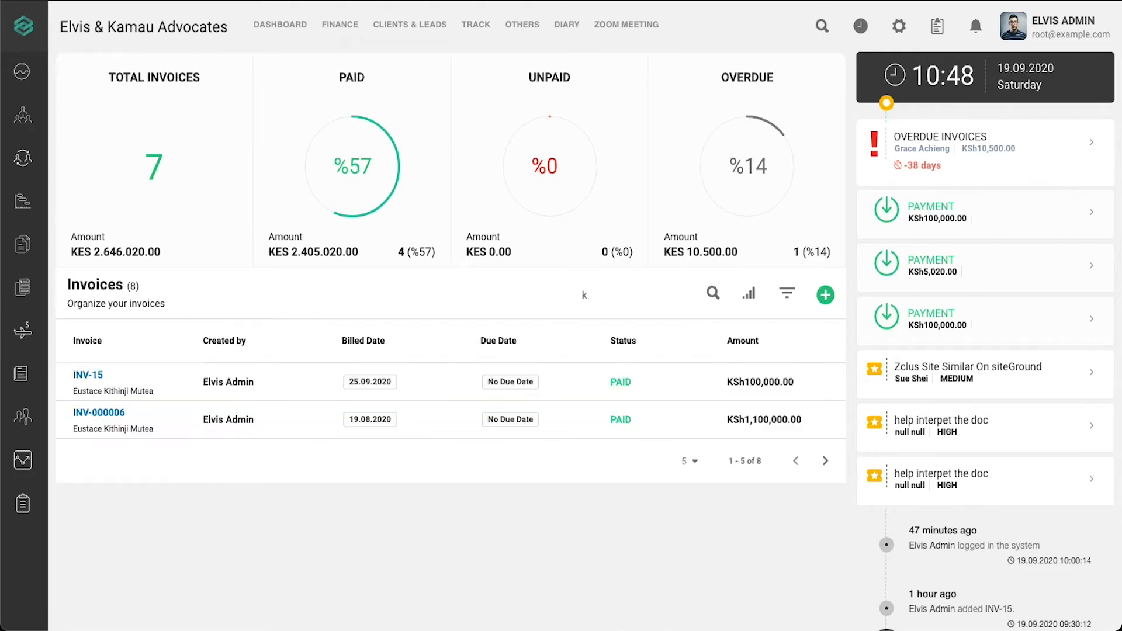
pyautogui.press('BackSpace')
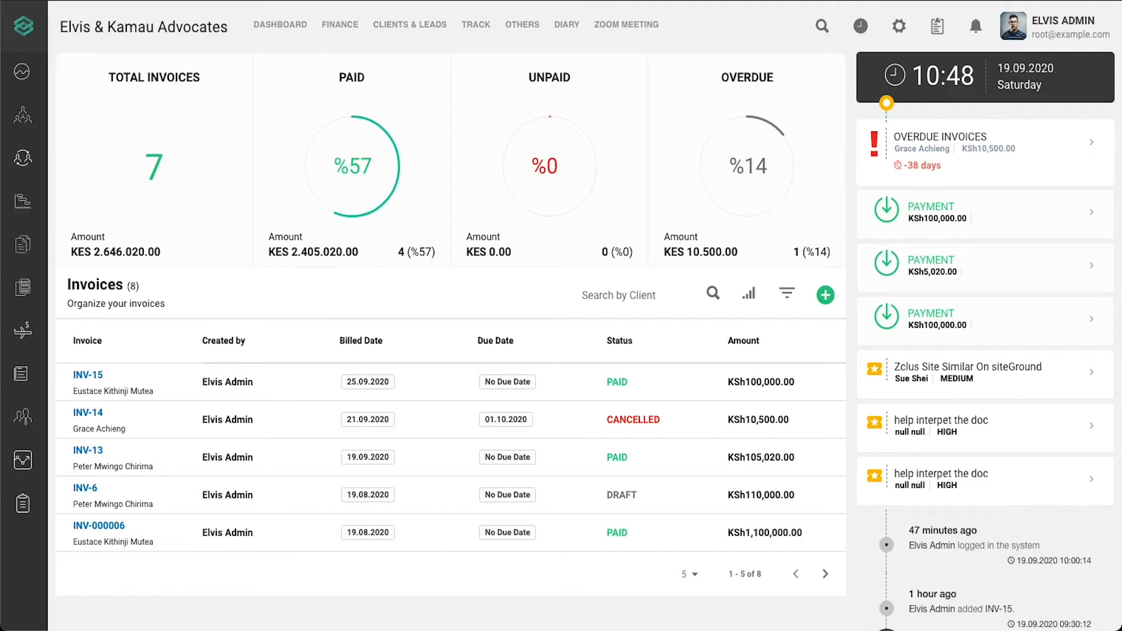
# - Set the invoices table to show 10 entries per page
pyautogui.click(696, 581)
pyautogui.click(709, 539)
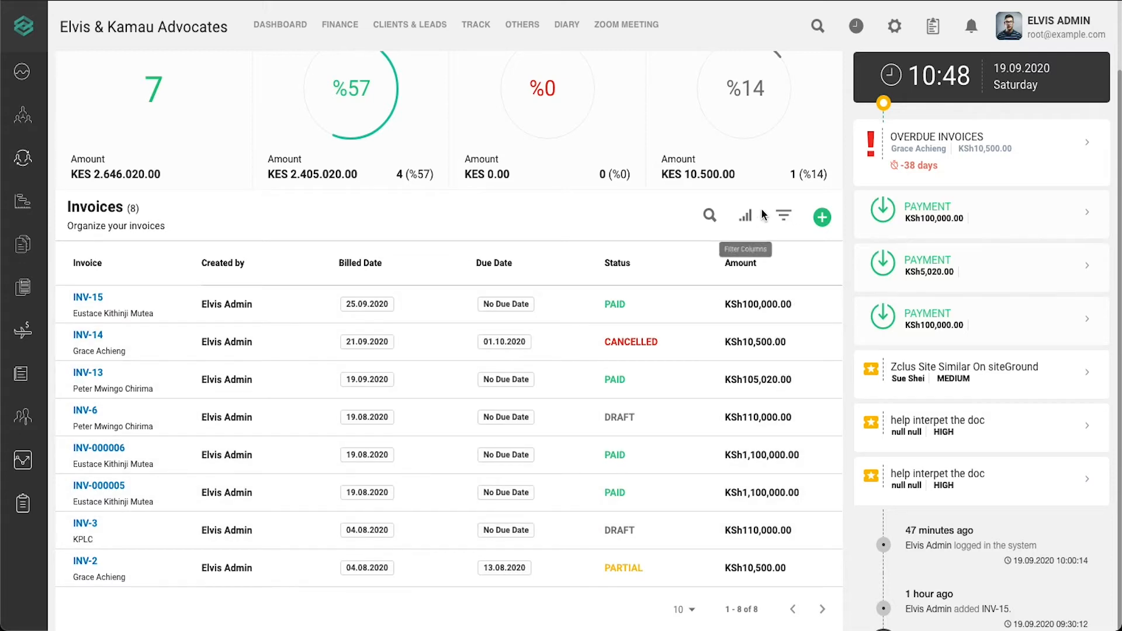
pyautogui.scroll(1, 760, 316)
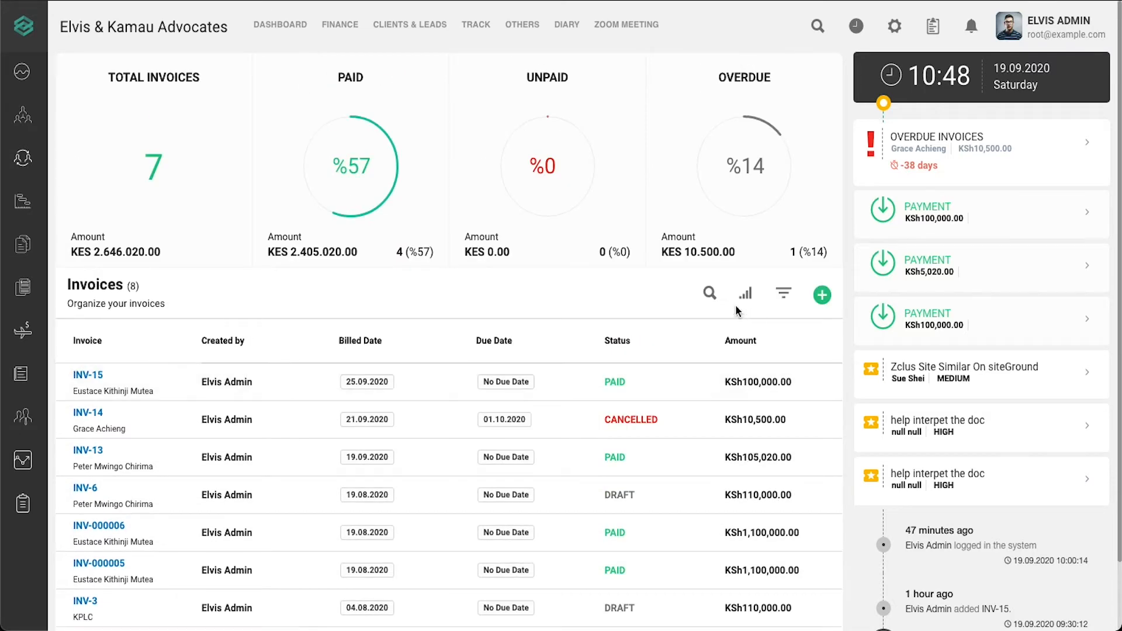
# - Start a new invoice and open its client selection
pyautogui.click(823, 296)
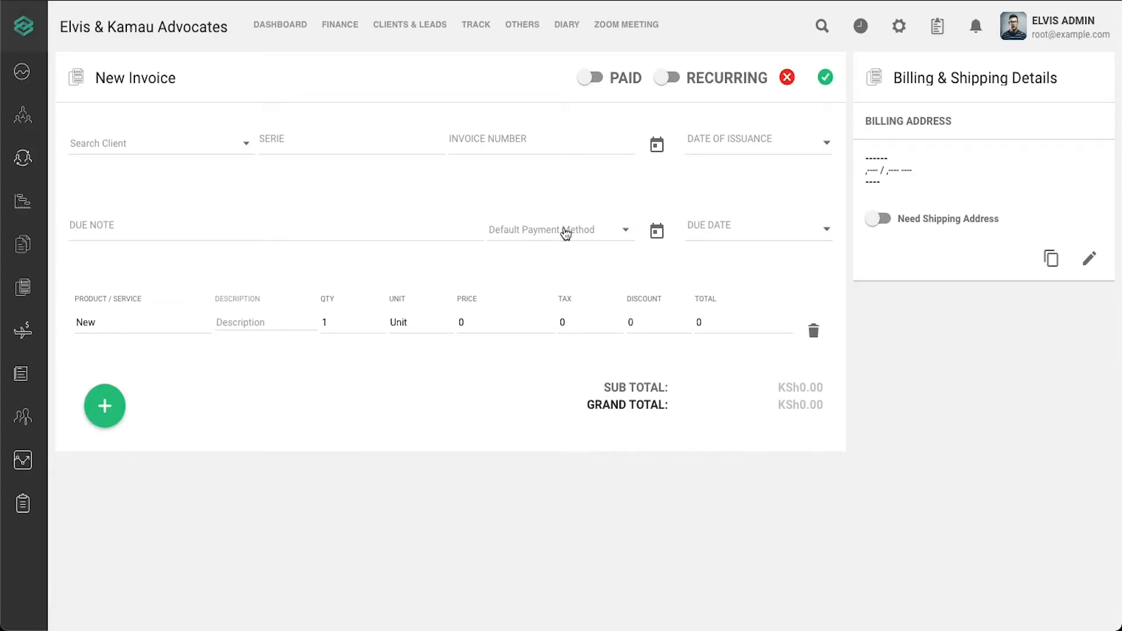
pyautogui.click(130, 146)
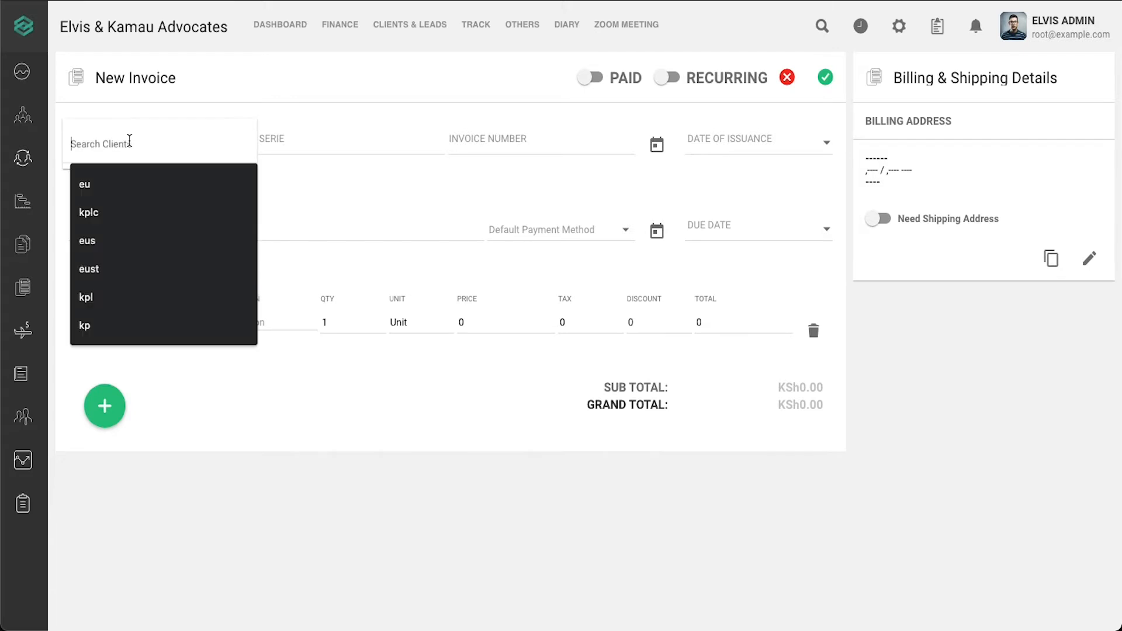
pyautogui.write('pe')
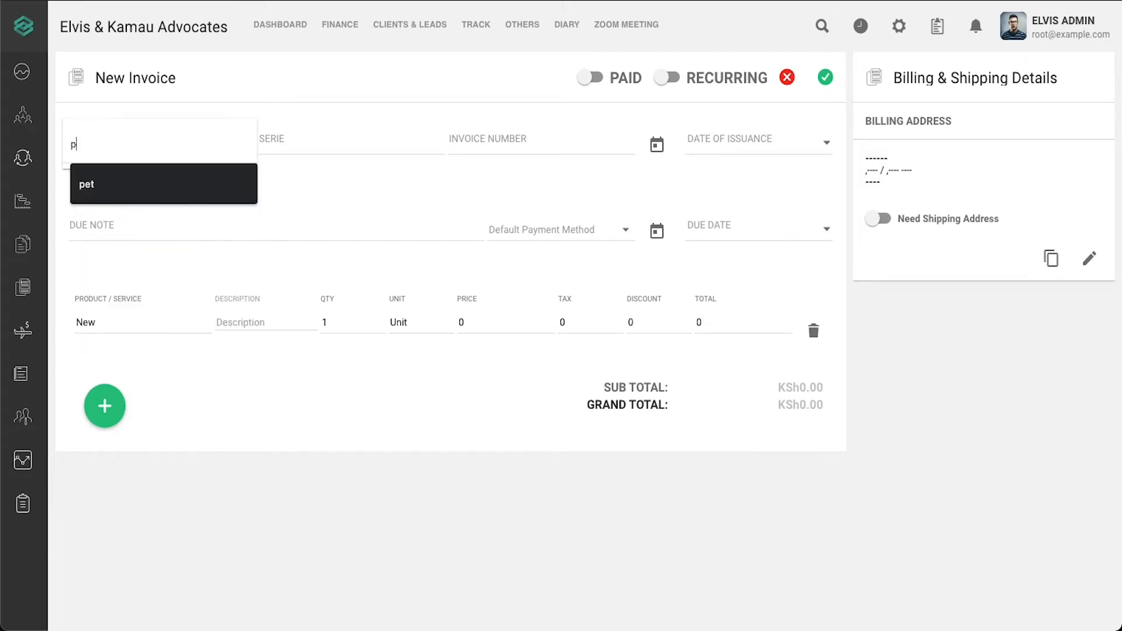
pyautogui.press('BackSpace')
pyautogui.press('BackSpace')
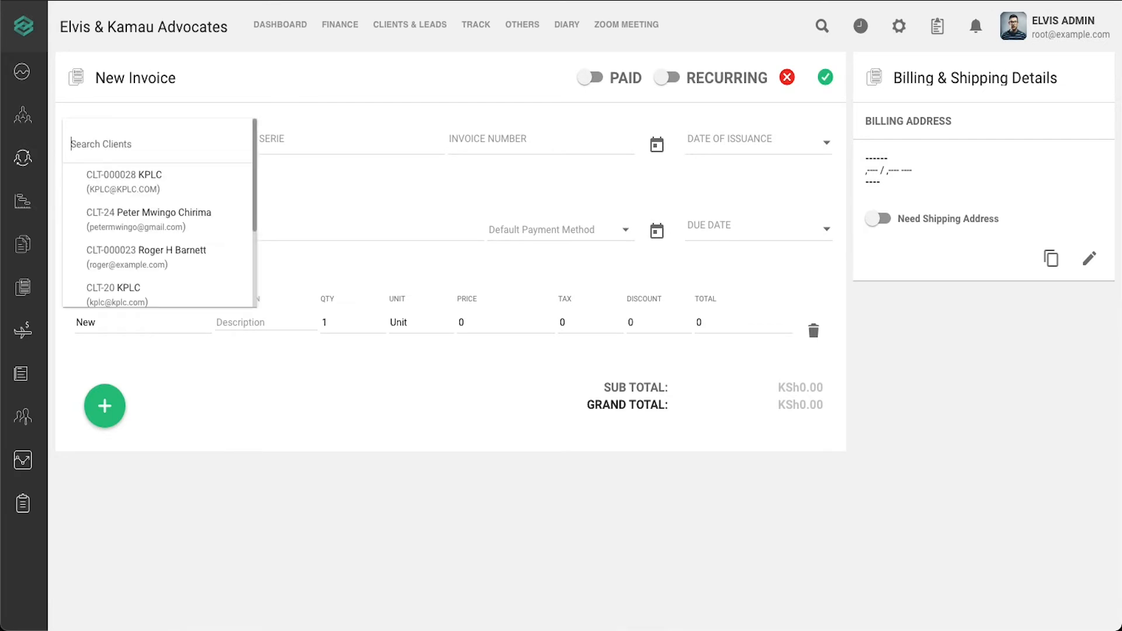
pyautogui.write('kpl')
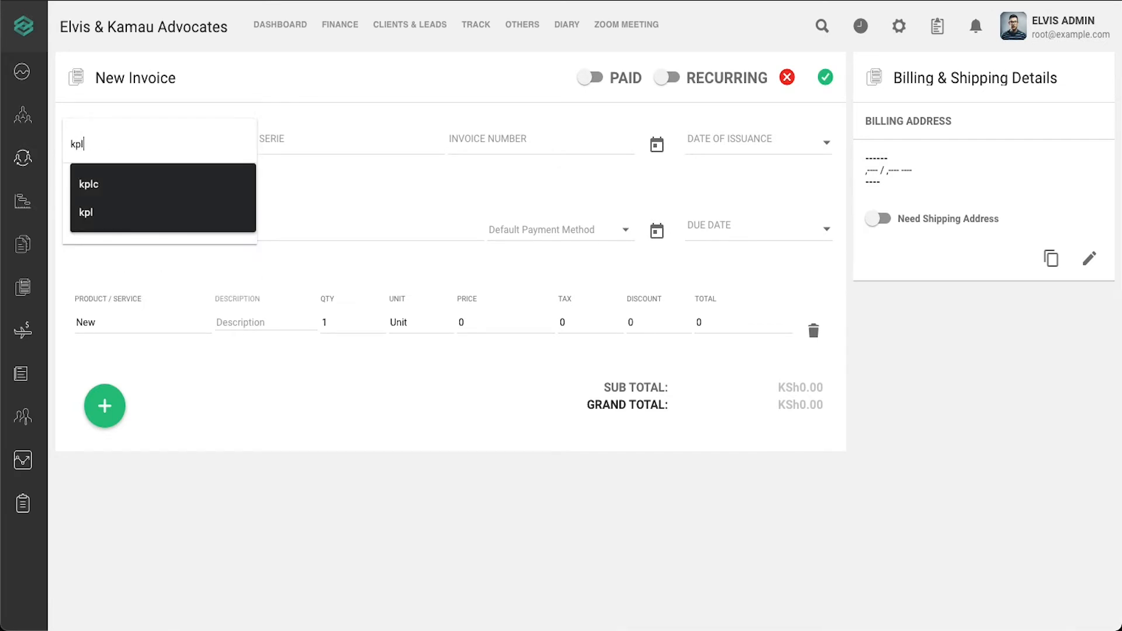
pyautogui.press('BackSpace')
pyautogui.press('BackSpace')
pyautogui.press('BackSpace')
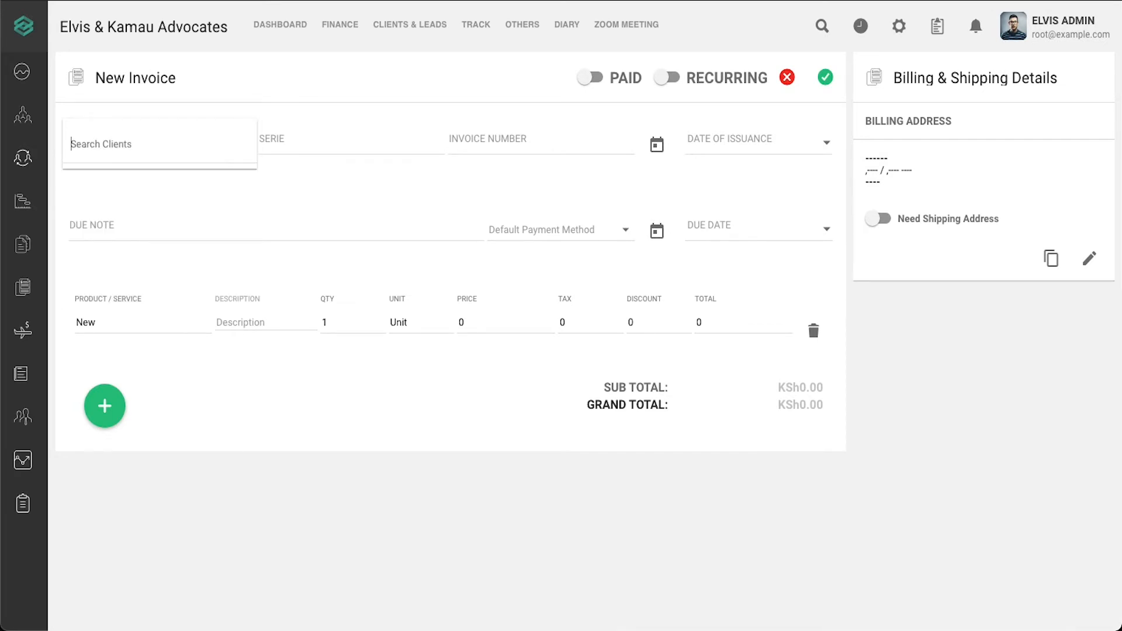
# - Find and select KOREA INVESTMENTS LTD as the invoice's client and set the date of issuance to 9/21/2020
pyautogui.write('kor')
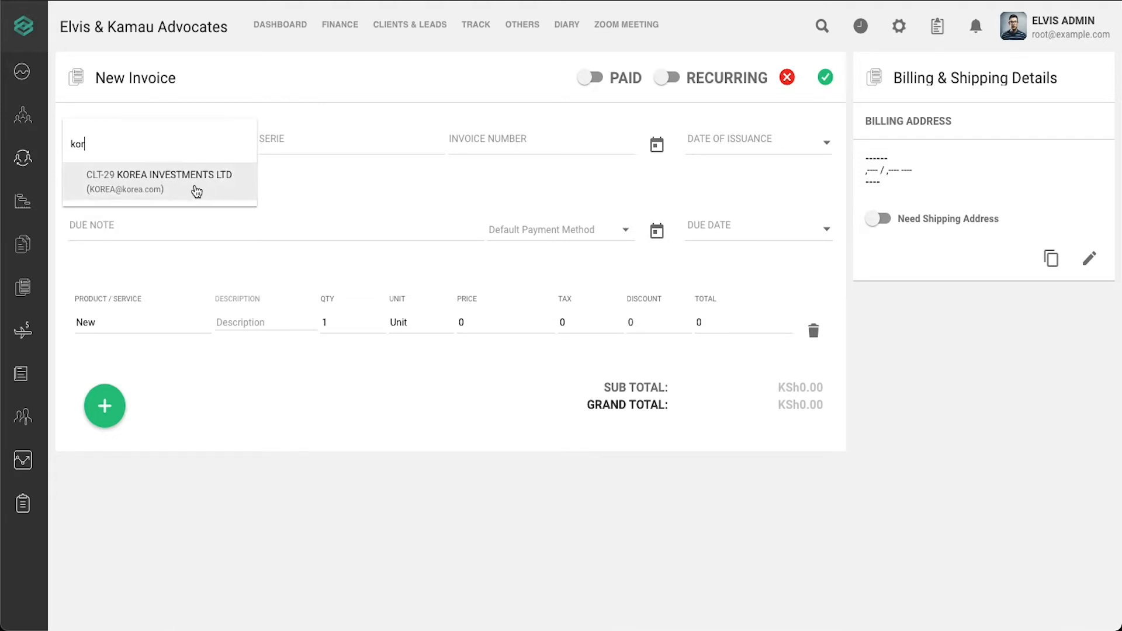
pyautogui.click(196, 187)
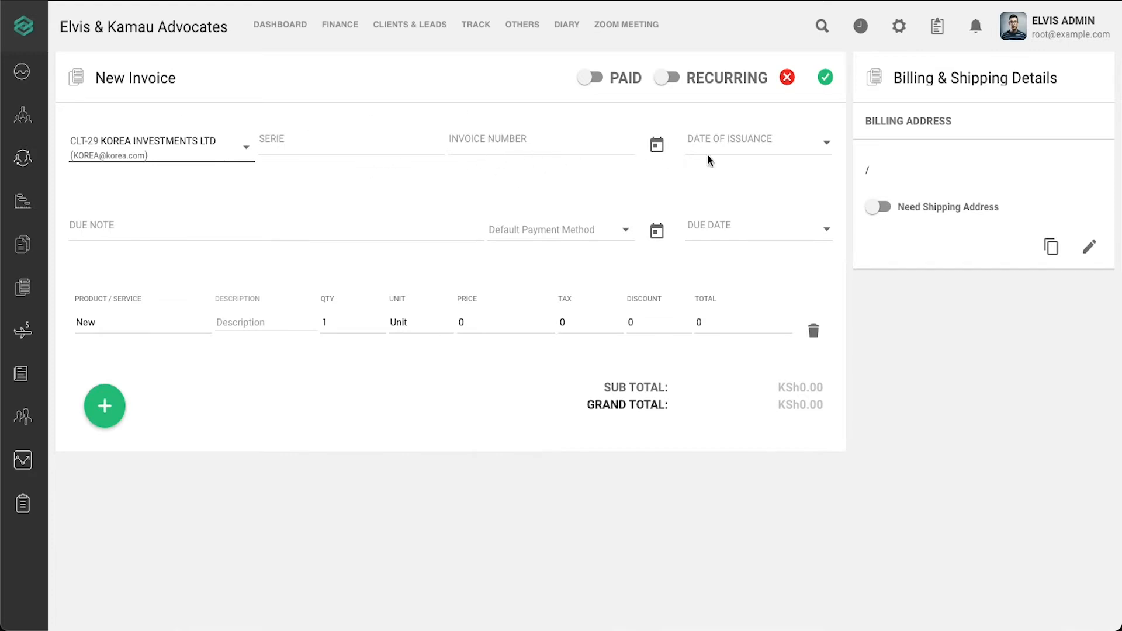
pyautogui.click(659, 148)
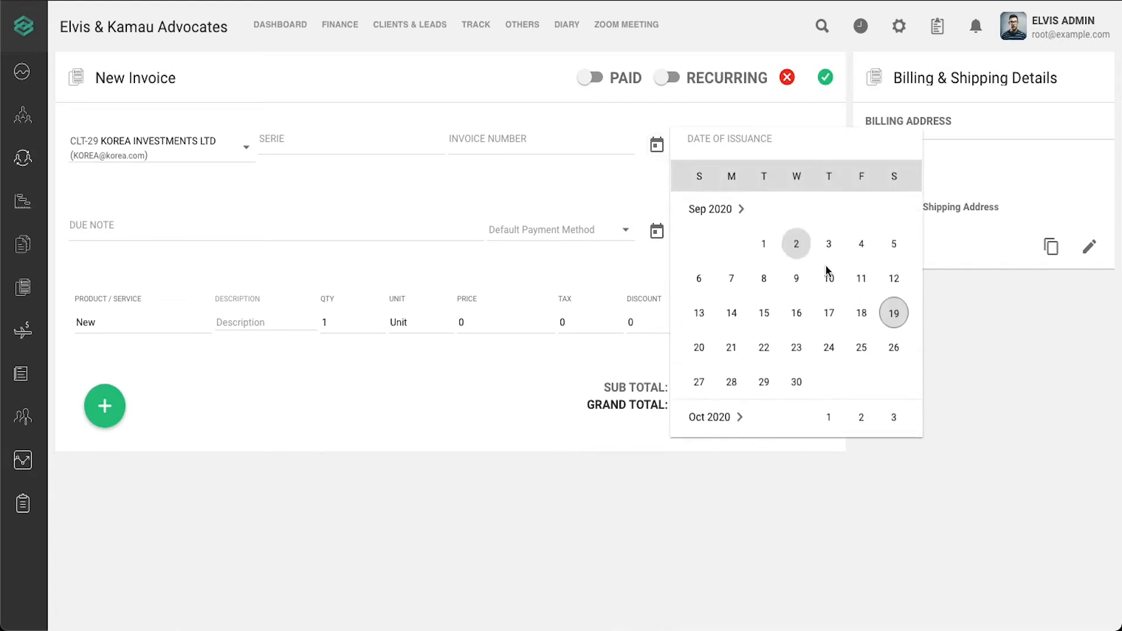
pyautogui.click(734, 350)
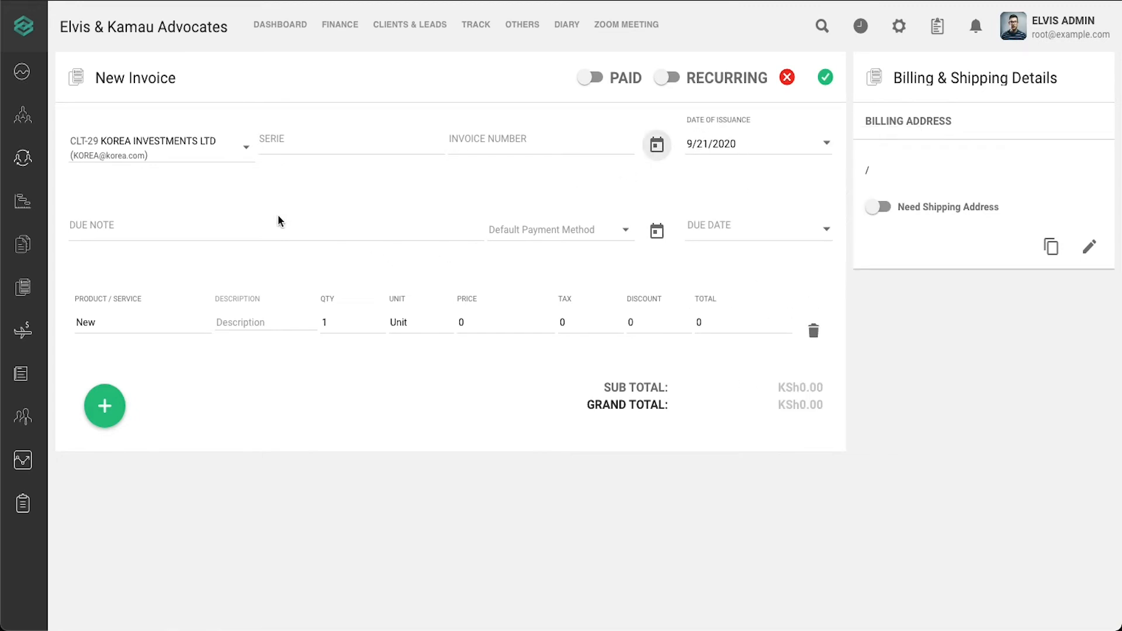
# - Fill in the invoice's payment terms with the due note "payment is up", payment method Bank and due date 9/29/2020
pyautogui.click(285, 232)
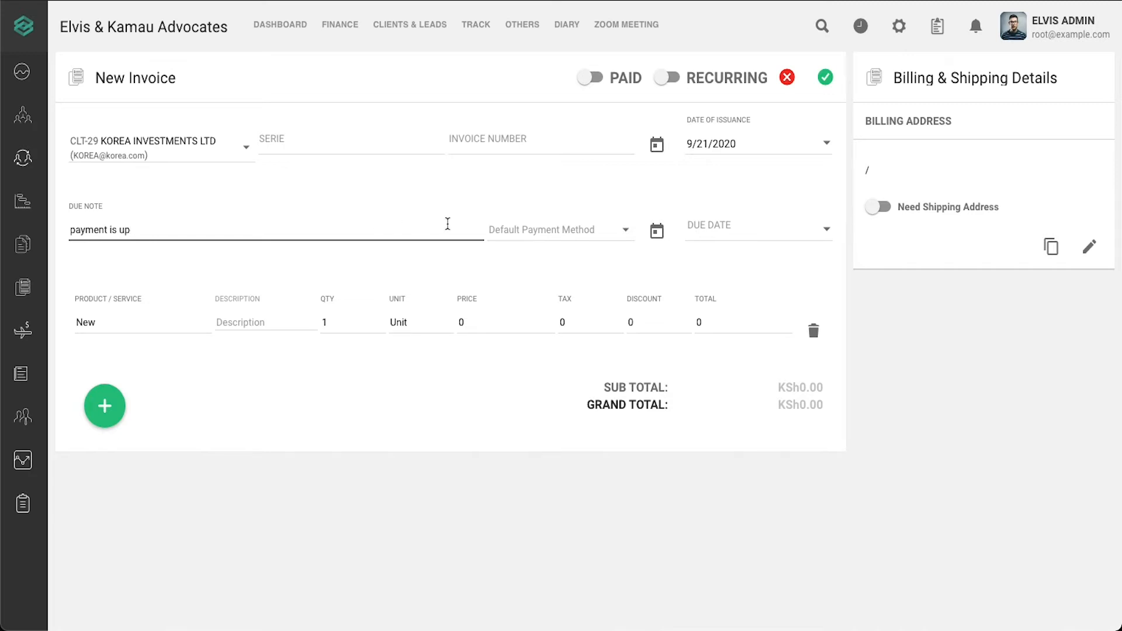
pyautogui.click(563, 229)
pyautogui.click(563, 234)
pyautogui.click(656, 231)
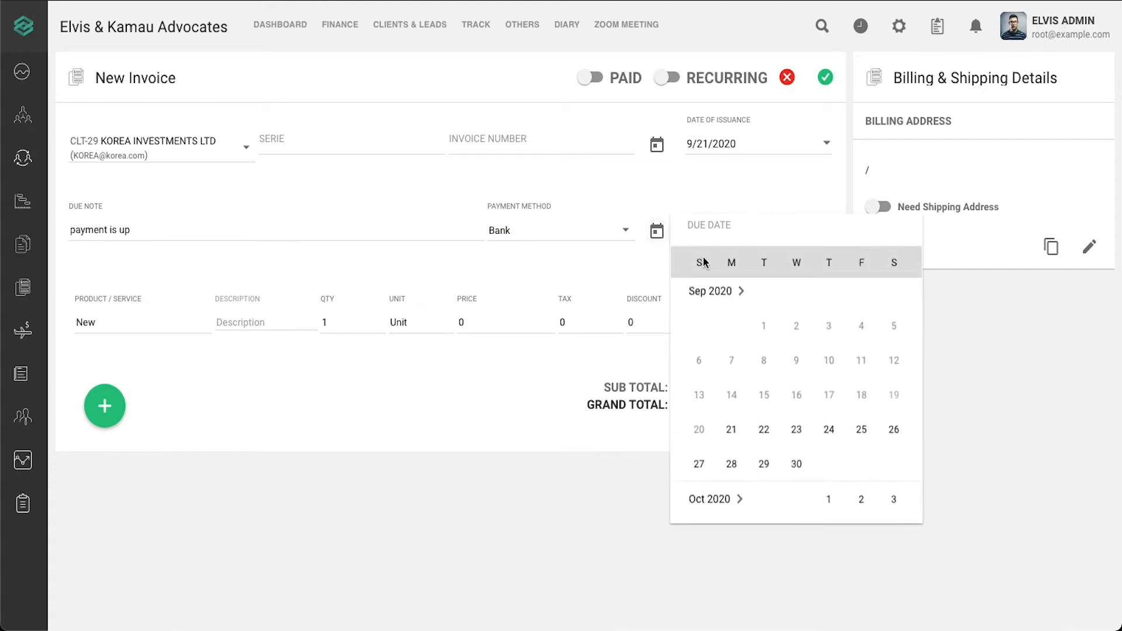
pyautogui.click(764, 468)
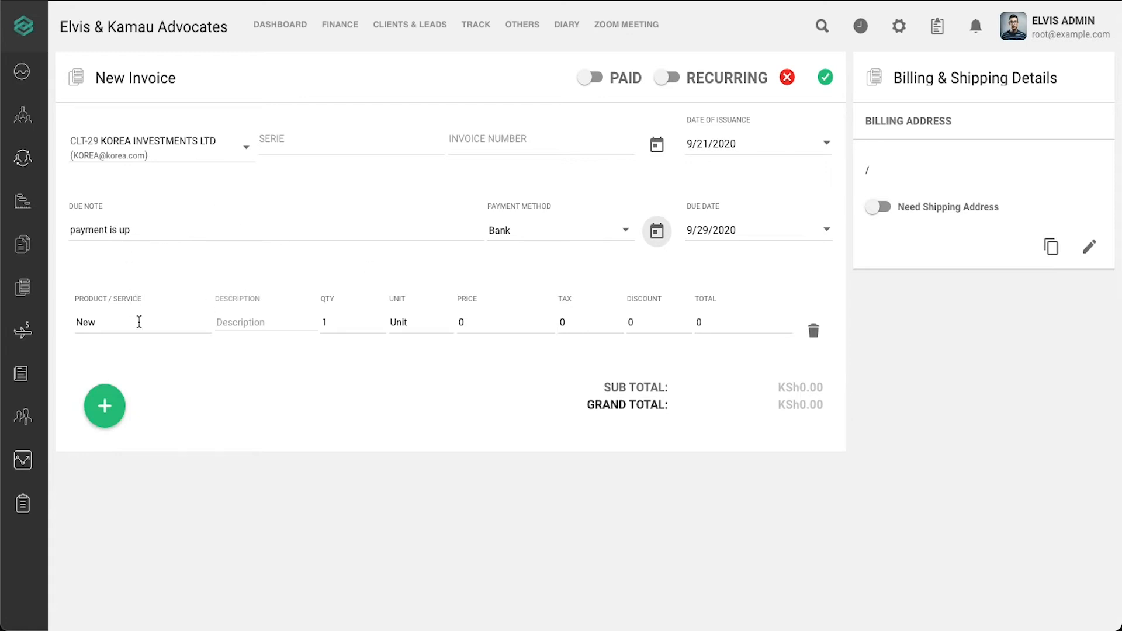
# - Name the first line item "LEGAL SERVICES" and describe it as "representation in court"
pyautogui.click(138, 322)
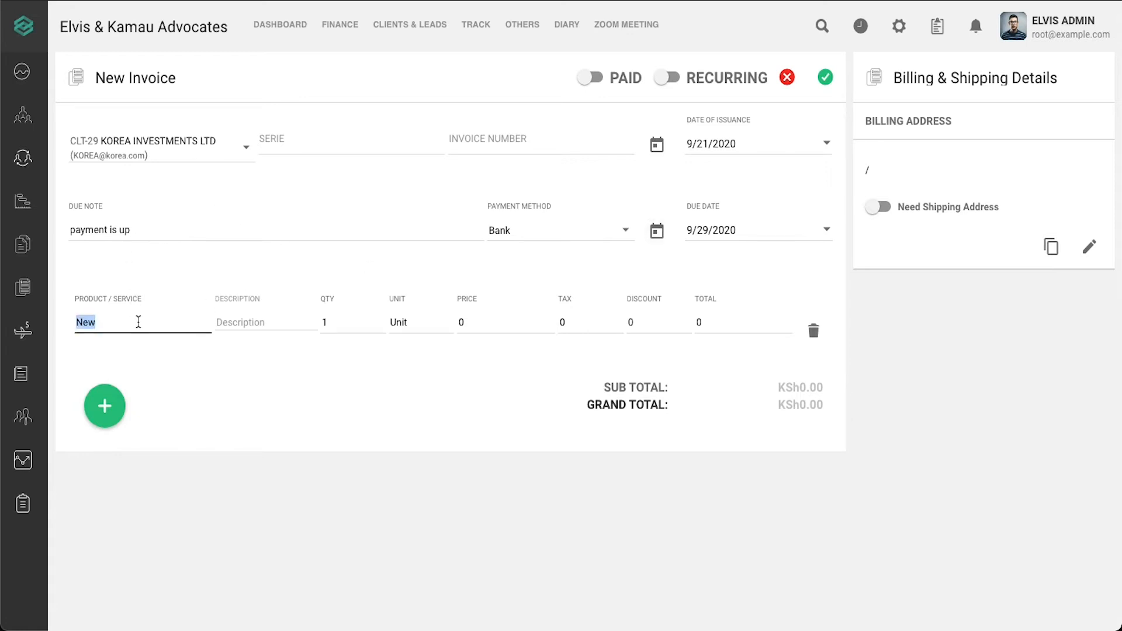
pyautogui.write('app')
pyautogui.press('BackSpace')
pyautogui.press('BackSpace')
pyautogui.press('BackSpace')
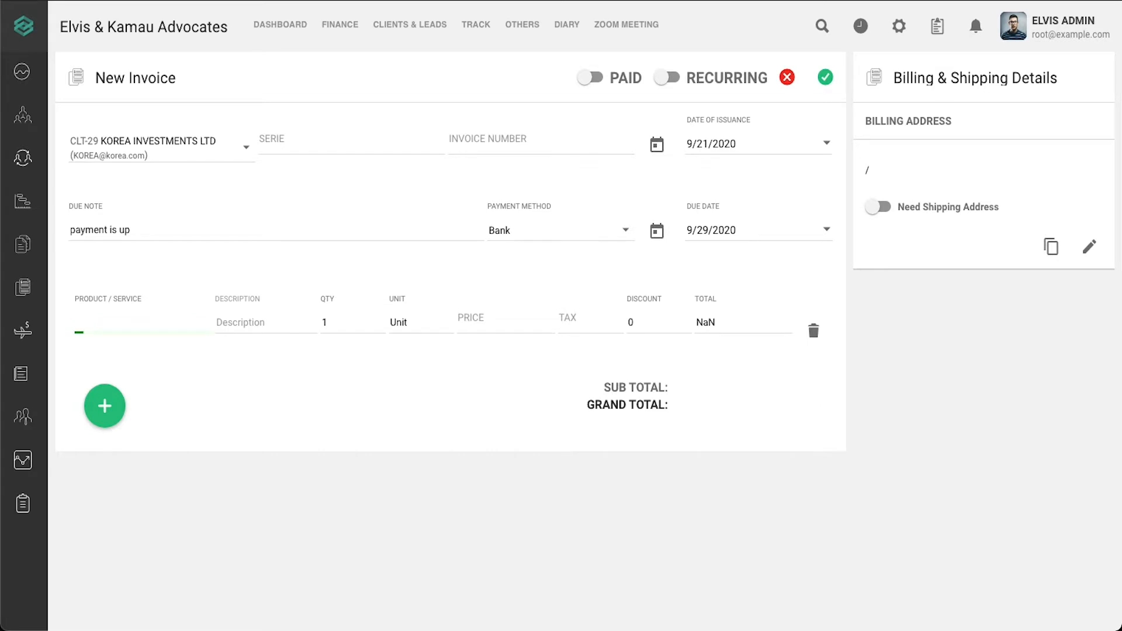
pyautogui.write('LEGAL SERVICES')
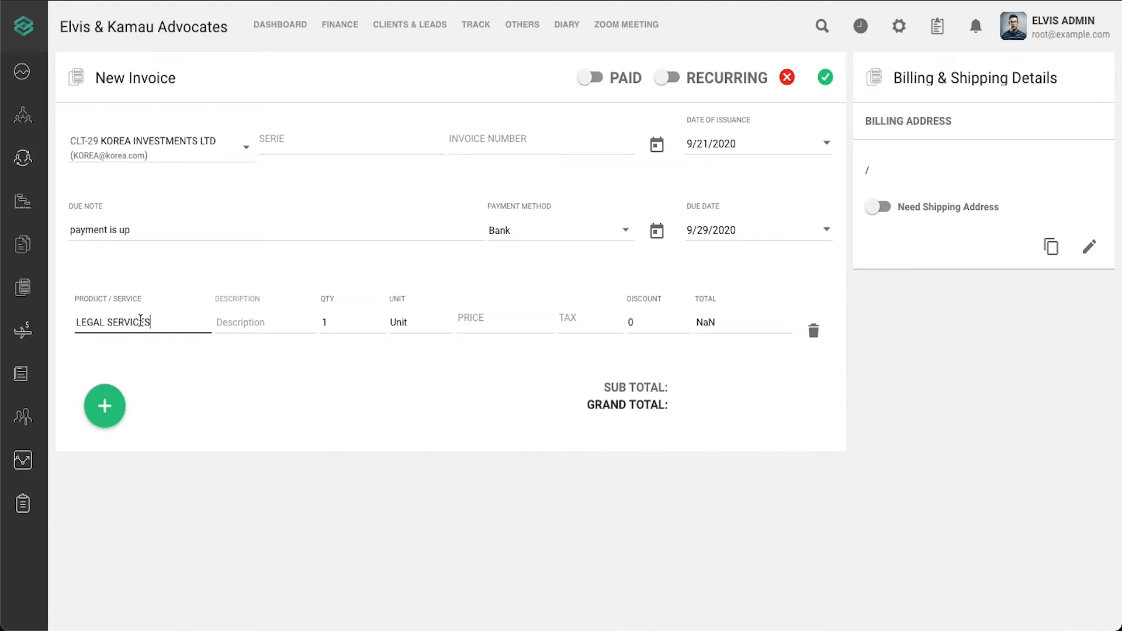
pyautogui.click(234, 322)
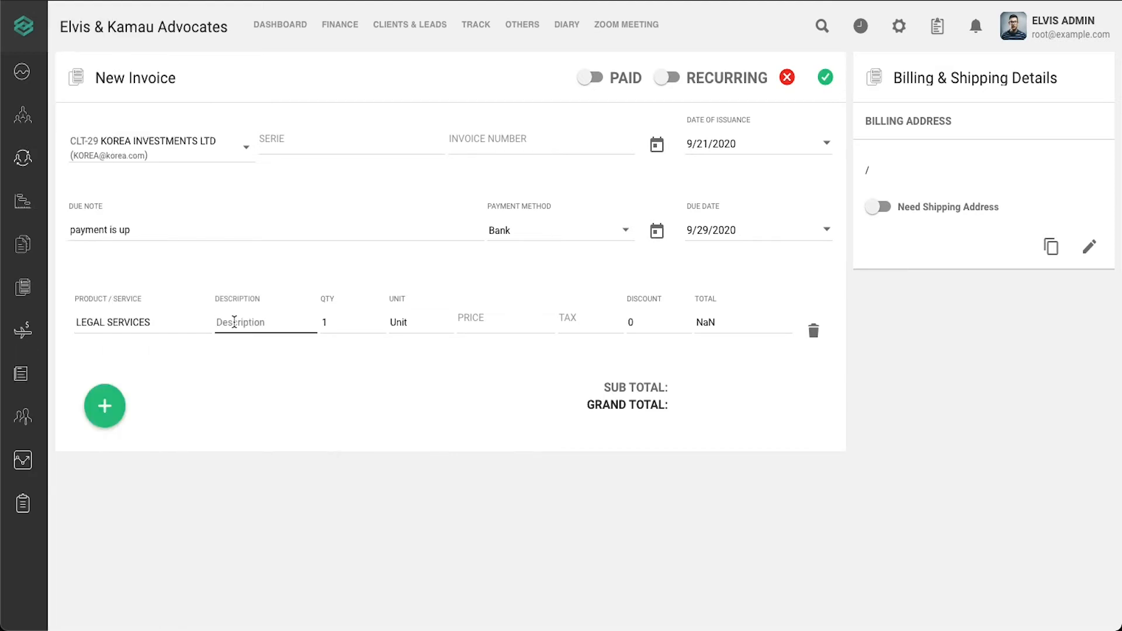
pyautogui.write('representation in court')
# - Set the first line item's price to 100000 and its tax to 10
pyautogui.click(470, 324)
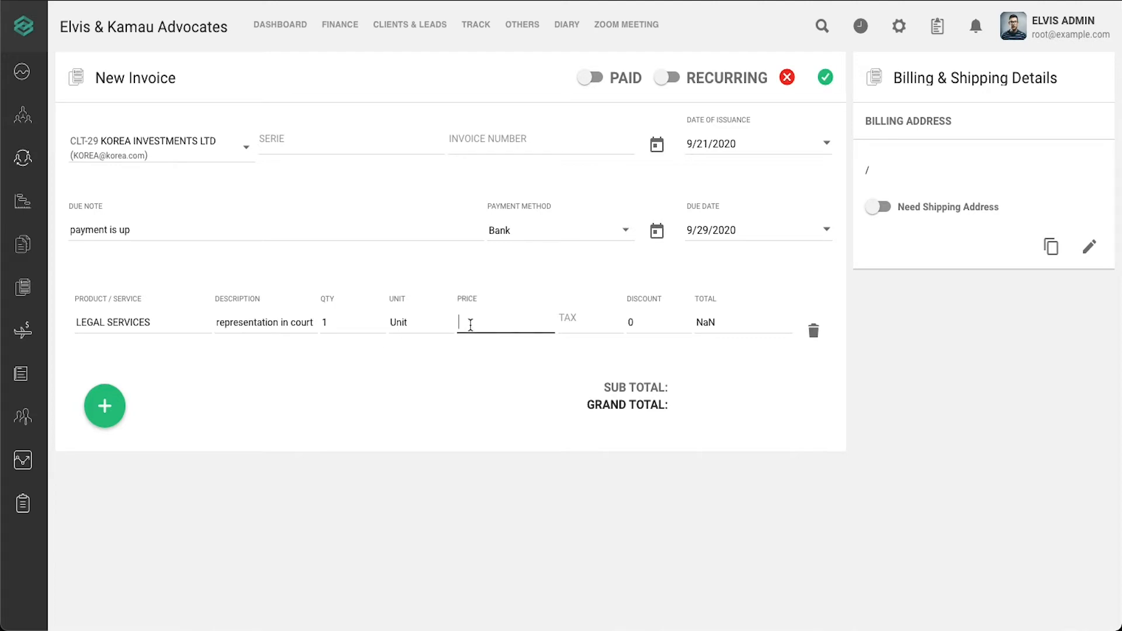
pyautogui.write('1000000')
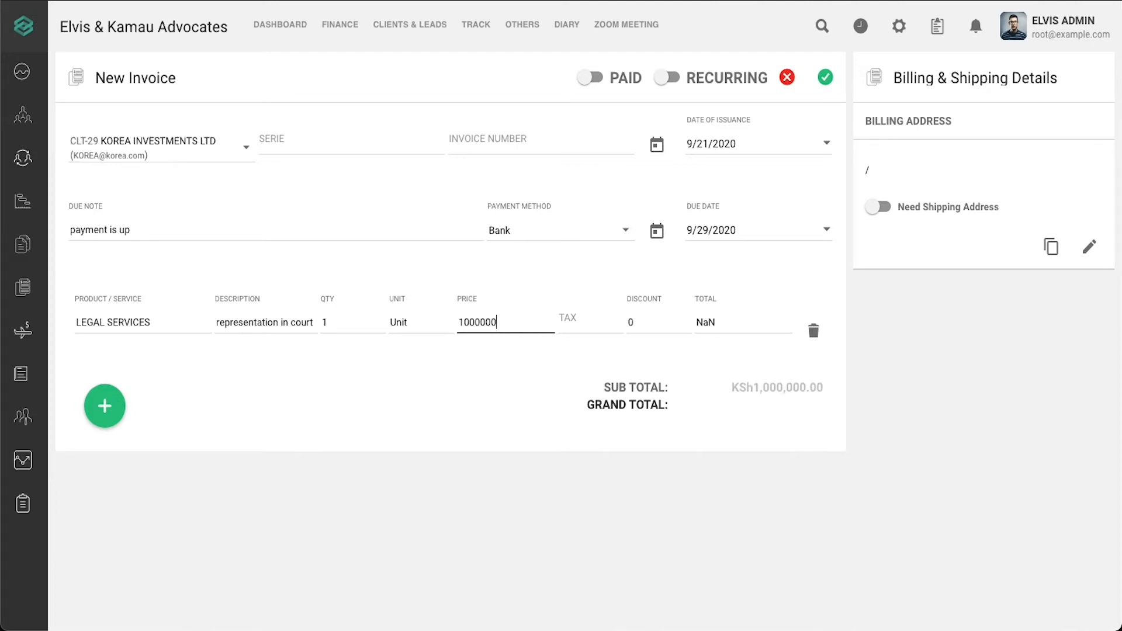
pyautogui.press('BackSpace')
pyautogui.click(586, 331)
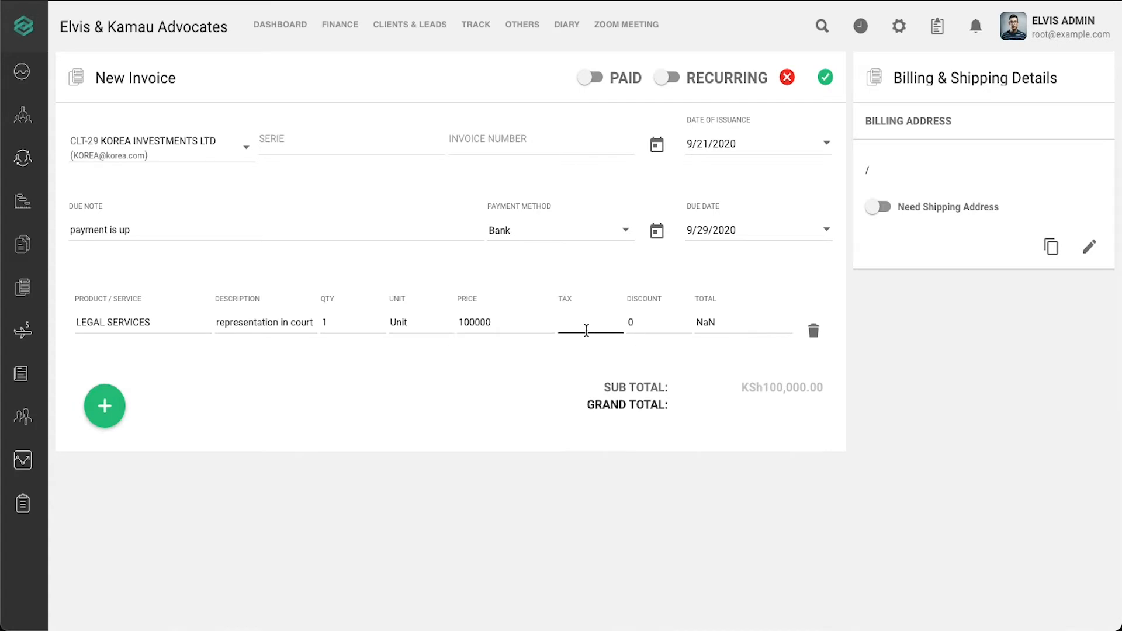
pyautogui.write('0')
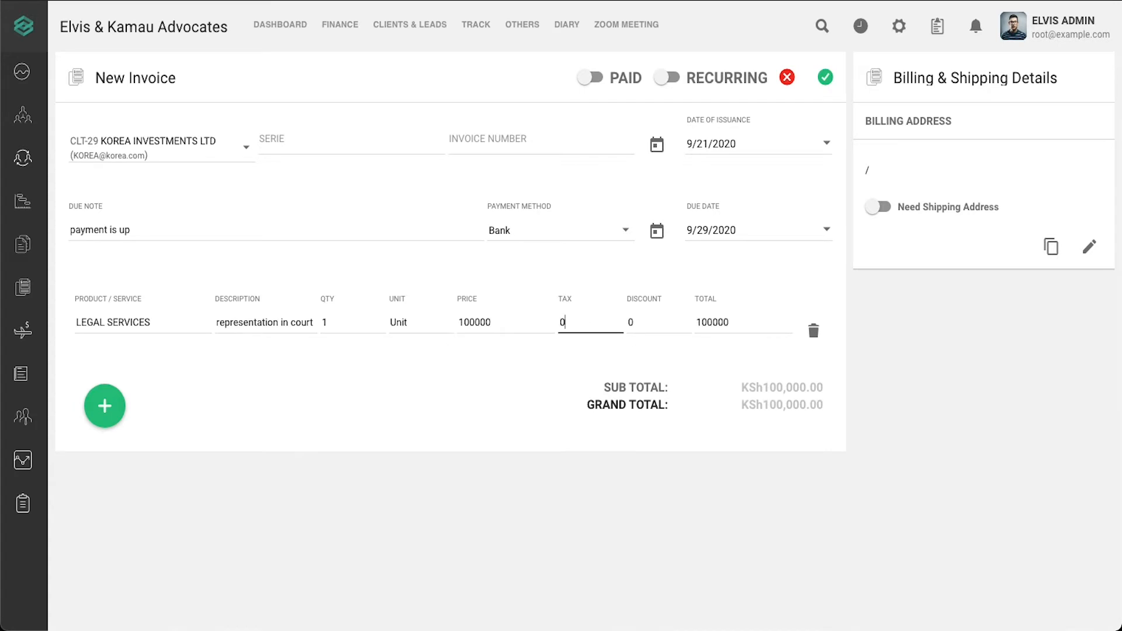
pyautogui.write('1')
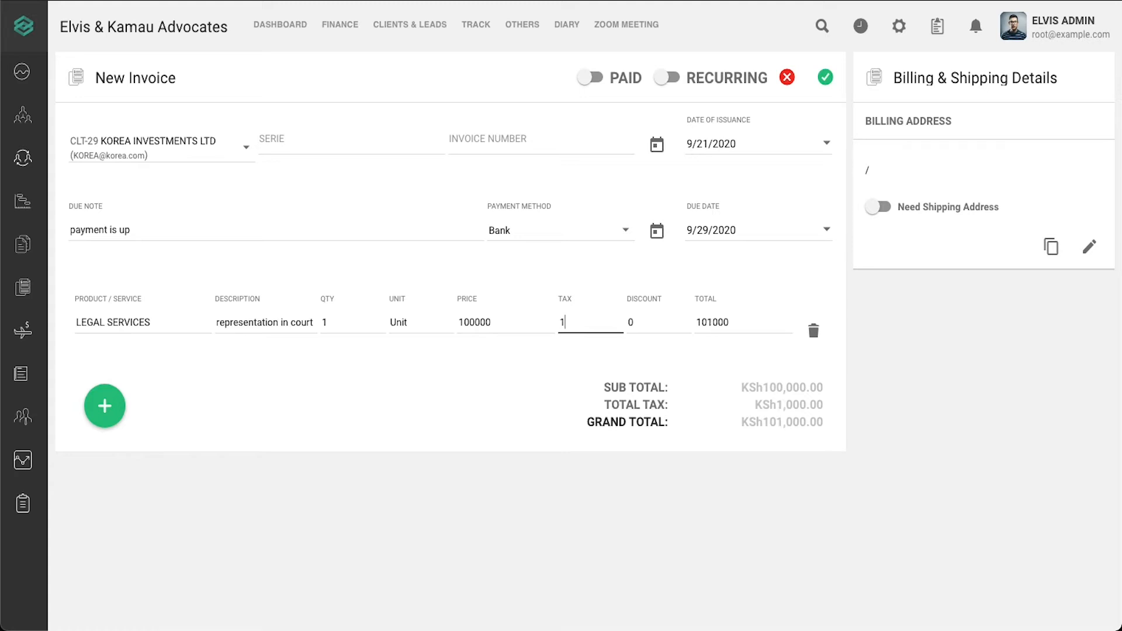
pyautogui.write('0')
# - Add a second line item with "LEGAL SERVICES" as its product or service
pyautogui.click(109, 406)
pyautogui.click(108, 397)
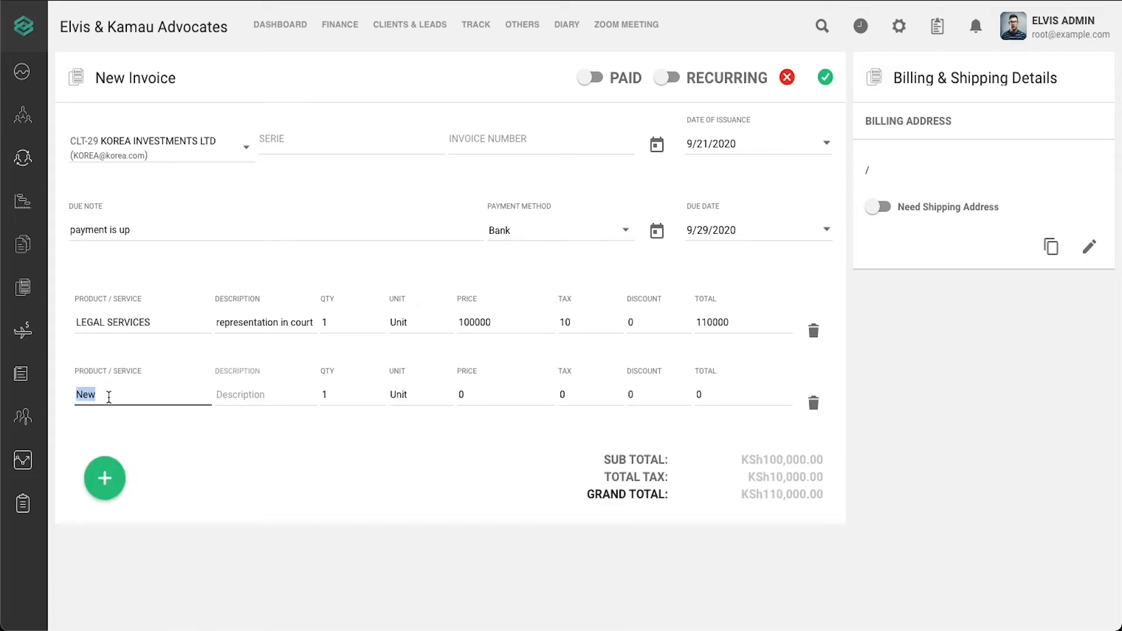
pyautogui.write('ES')
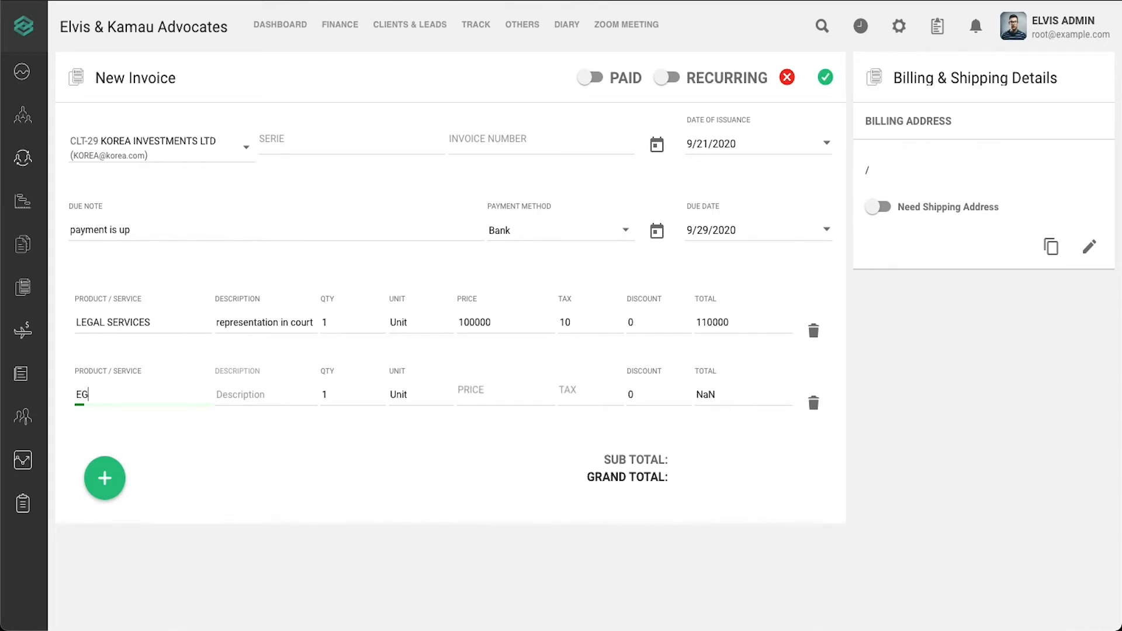
pyautogui.press('BackSpace')
pyautogui.write('LEGAL SERVICES')
pyautogui.press('Tab')
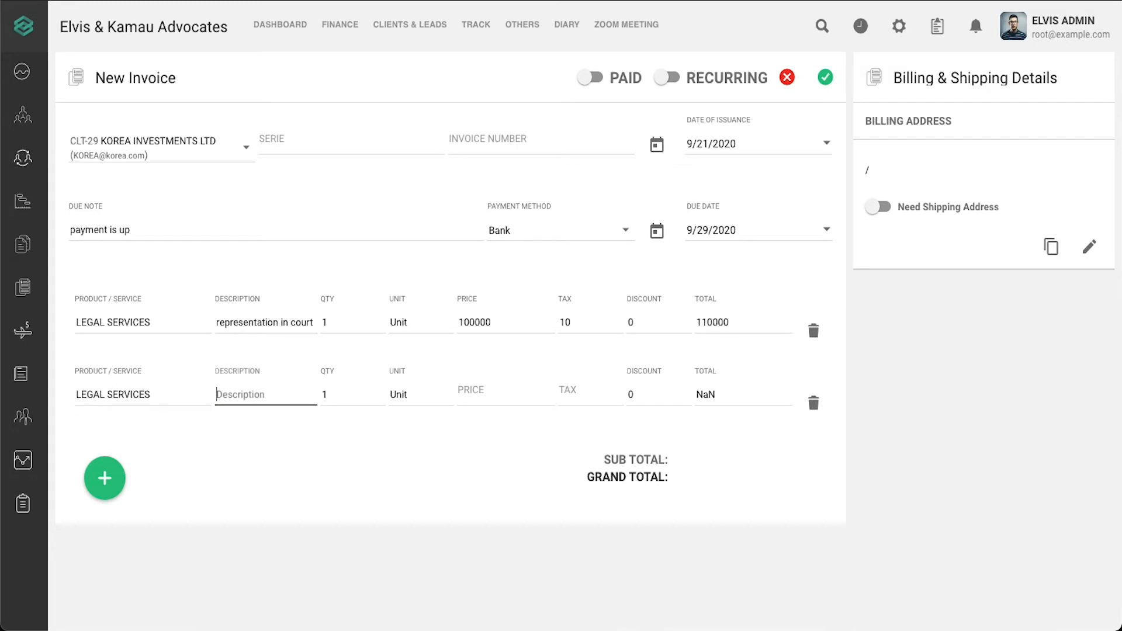
# - Describe the second line item as "DRAFTING CONTRACTS"
pyautogui.write('C')
pyautogui.press('BackSpace')
pyautogui.press('BackSpace')
pyautogui.press('BackSpace')
pyautogui.press('BackSpace')
pyautogui.press('BackSpace')
pyautogui.press('BackSpace')
pyautogui.press('BackSpace')
pyautogui.press('BackSpace')
pyautogui.write('DRAFTING CONTRACTS')
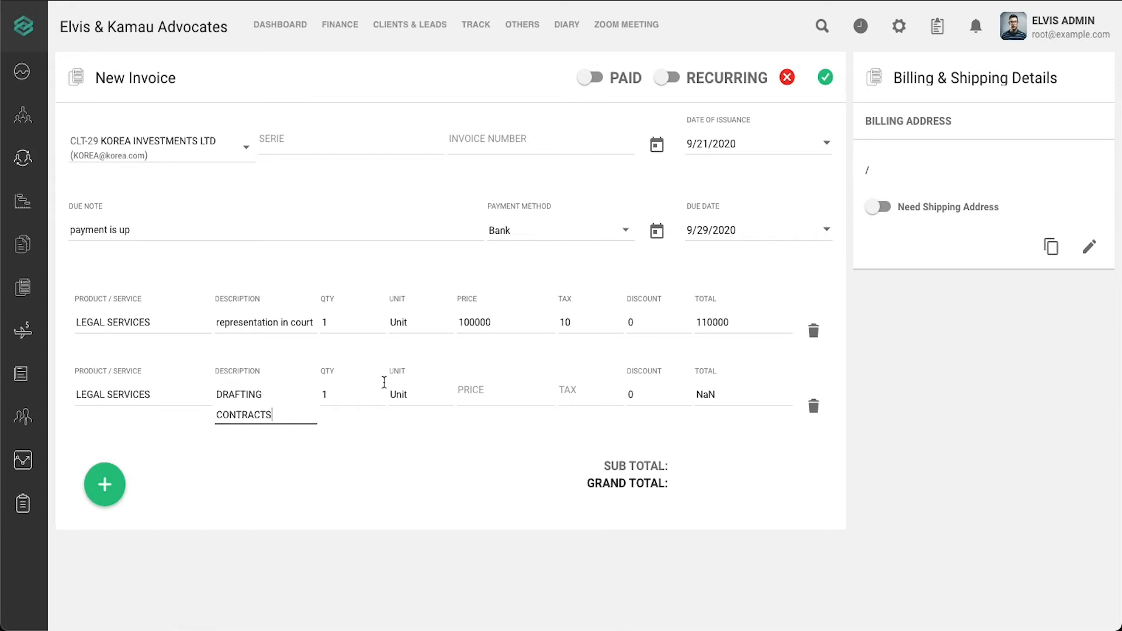
# - Set the second line item's price to 100000 and its tax to 5, and save the invoice
pyautogui.click(483, 399)
pyautogui.write('100000')
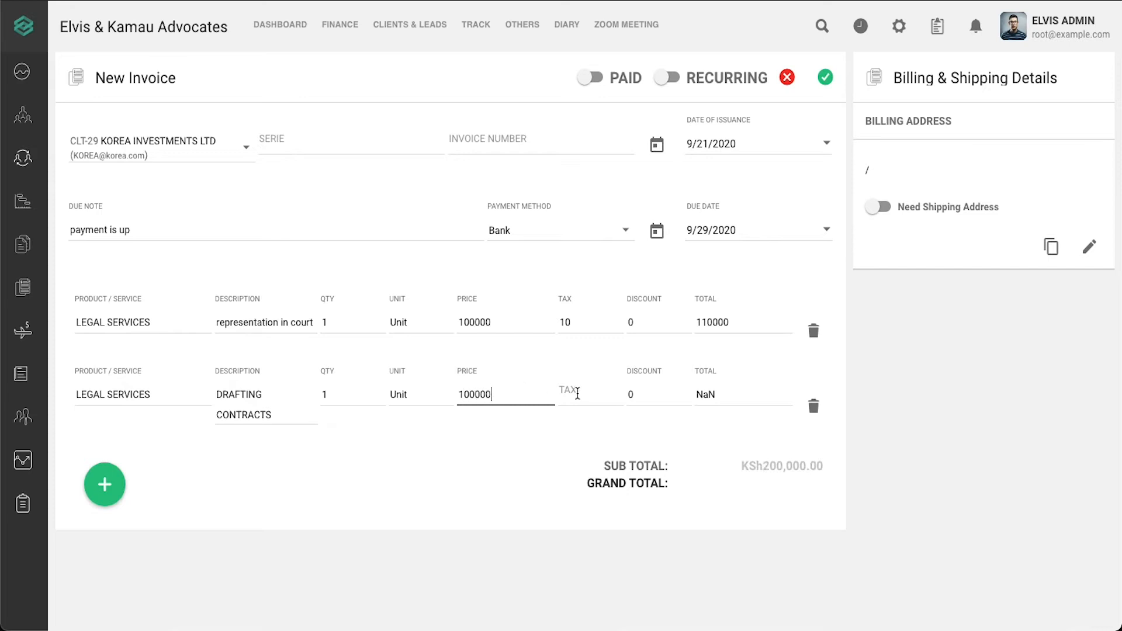
pyautogui.click(578, 390)
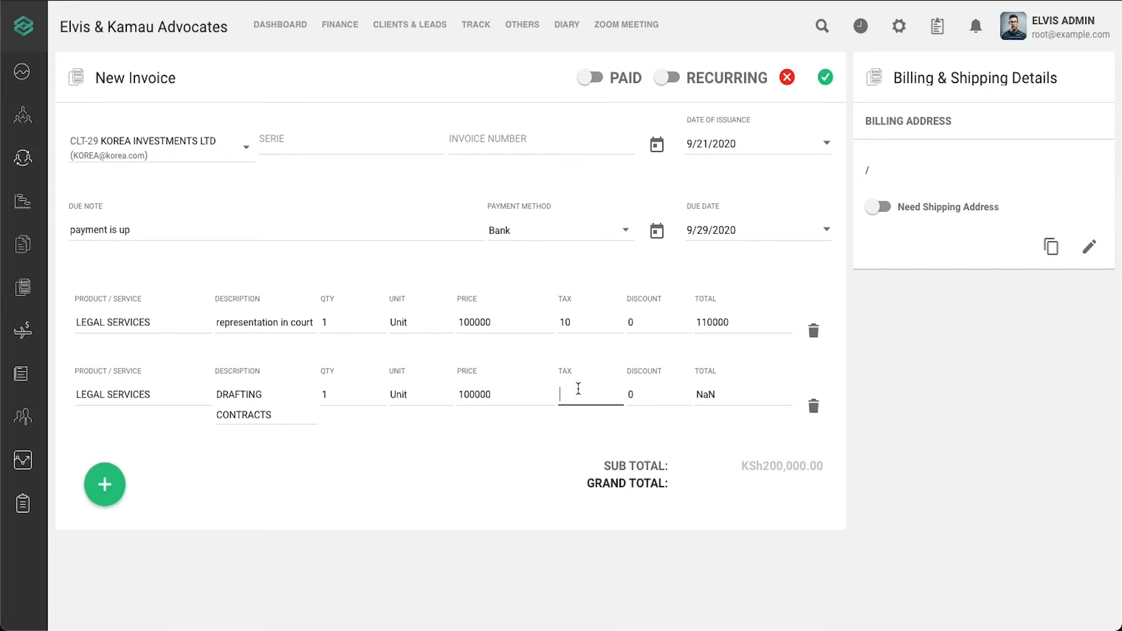
pyautogui.write('5')
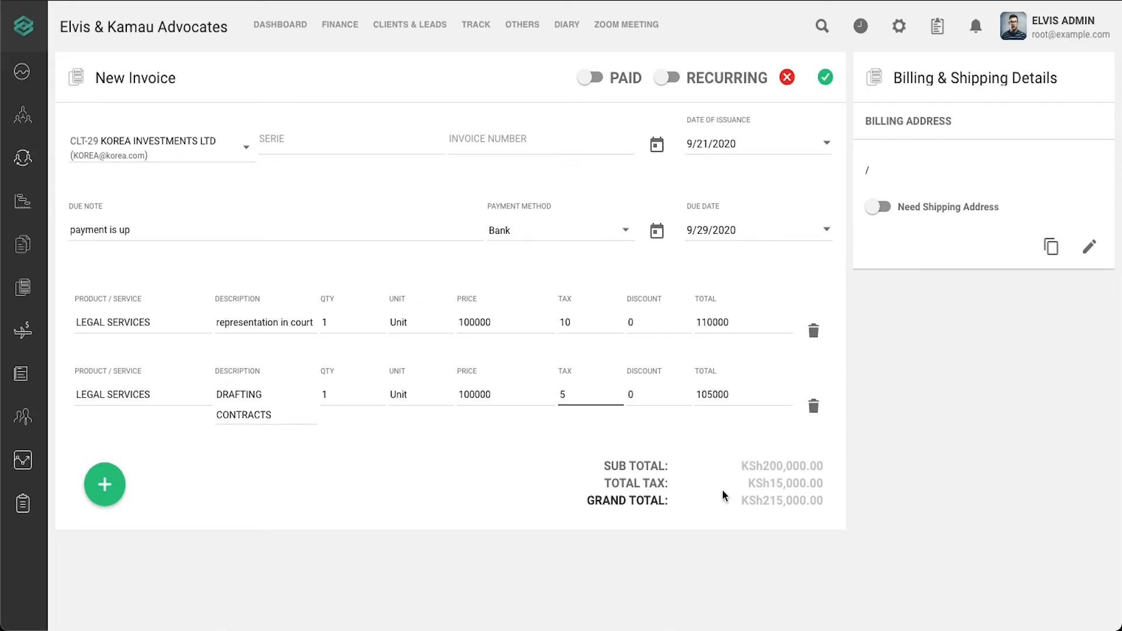
pyautogui.click(825, 81)
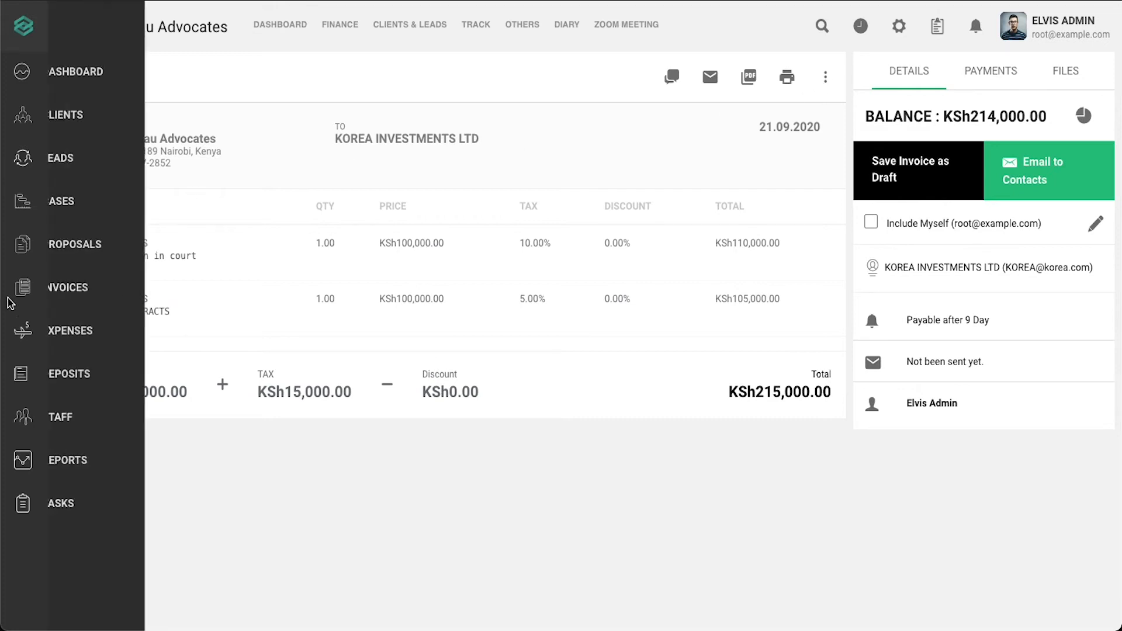
# - Open the Korea Investments Ltd invoice from the invoices list and show its payments
pyautogui.click(24, 288)
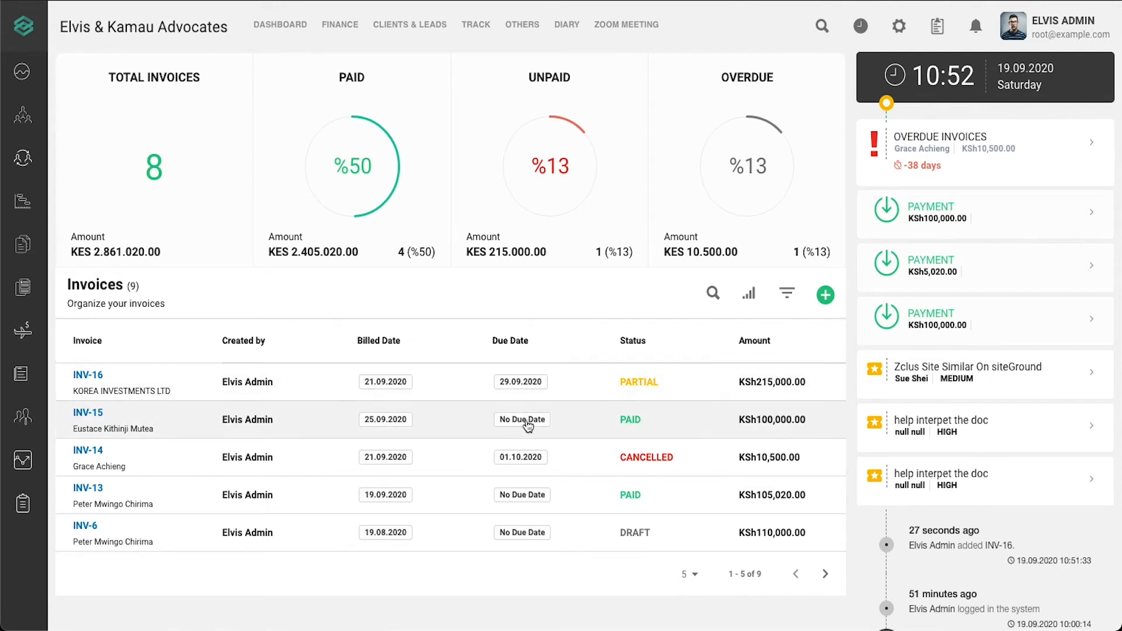
pyautogui.click(646, 388)
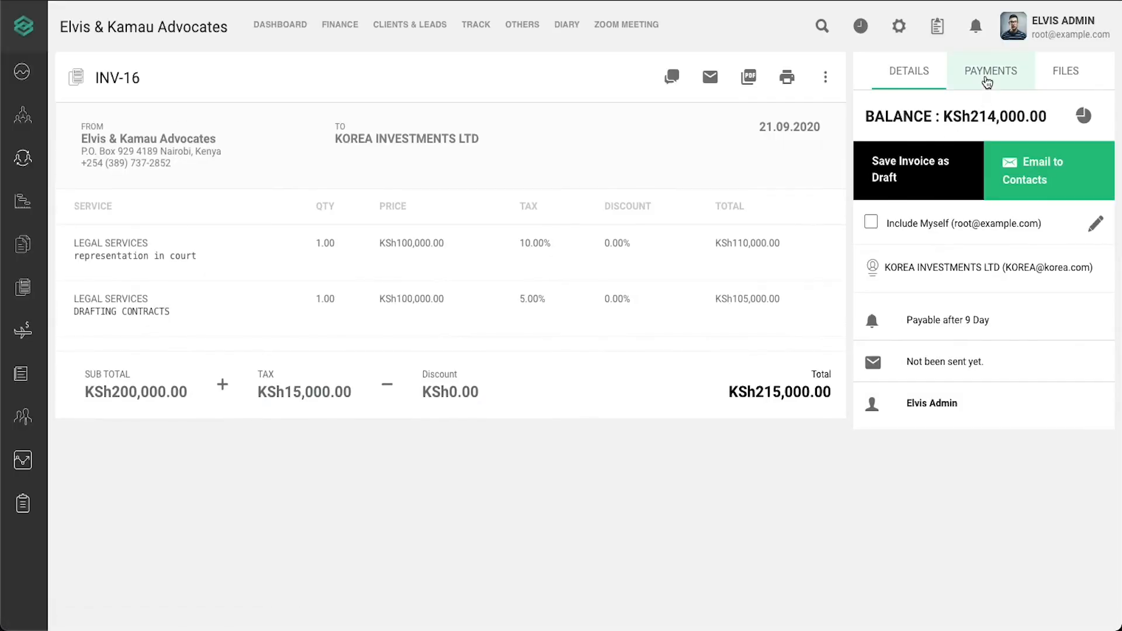
pyautogui.click(987, 75)
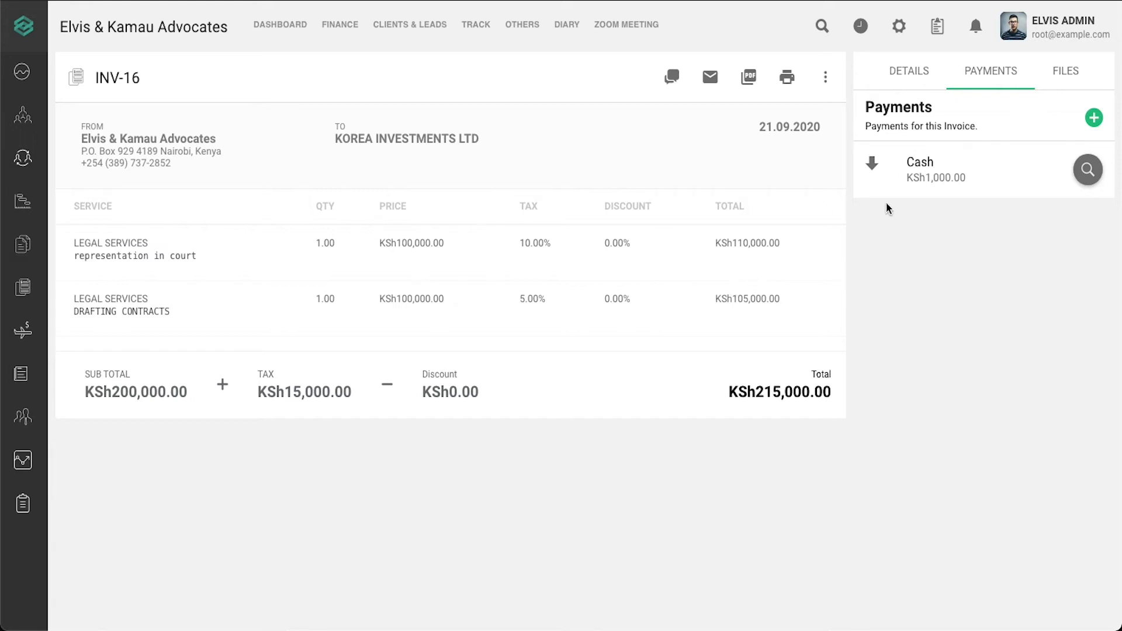
# - Record a payment of 100000 on the invoice with the description "deposit" and the Panama Bank account
pyautogui.click(1095, 120)
pyautogui.click(909, 173)
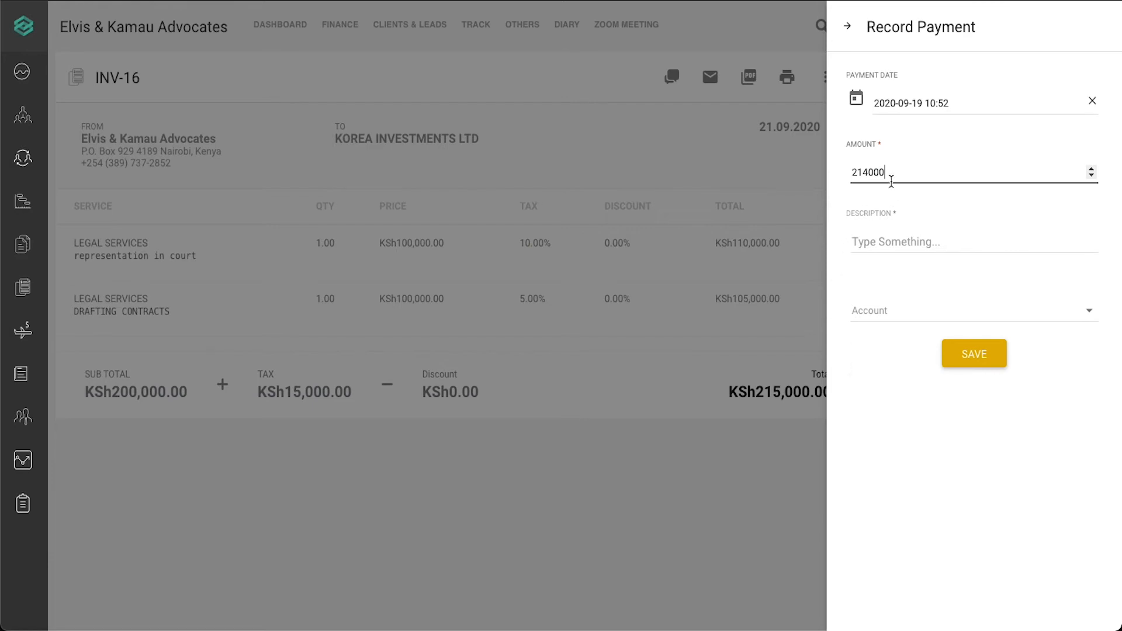
pyautogui.moveTo(897, 174); pyautogui.dragTo(851, 174)
pyautogui.click(855, 179)
pyautogui.write('1')
pyautogui.click(918, 233)
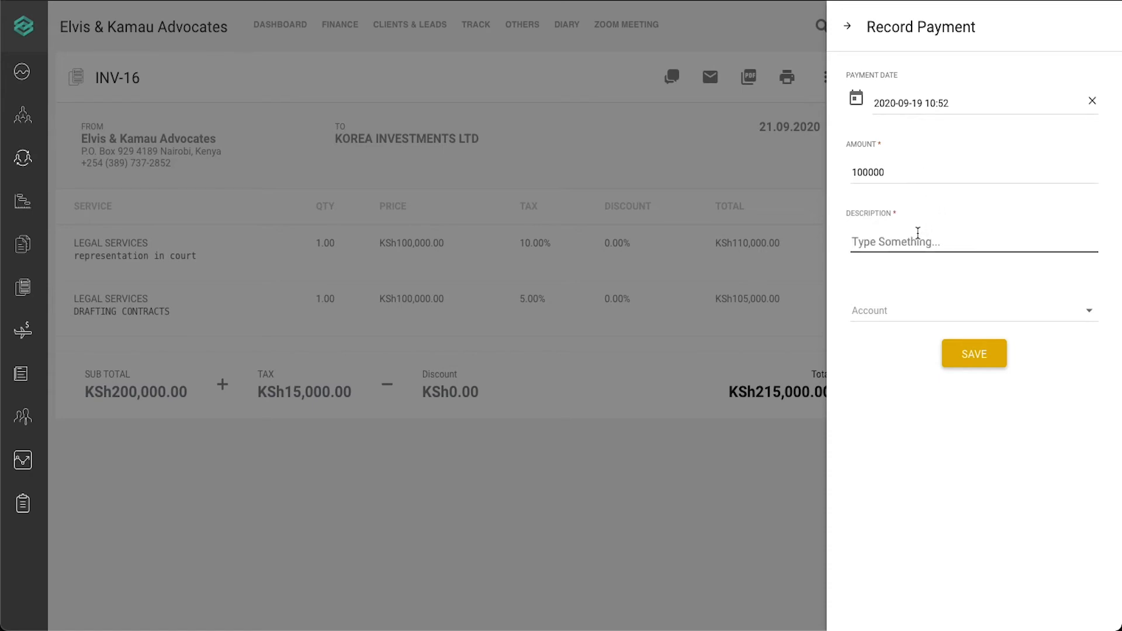
pyautogui.write('deposit')
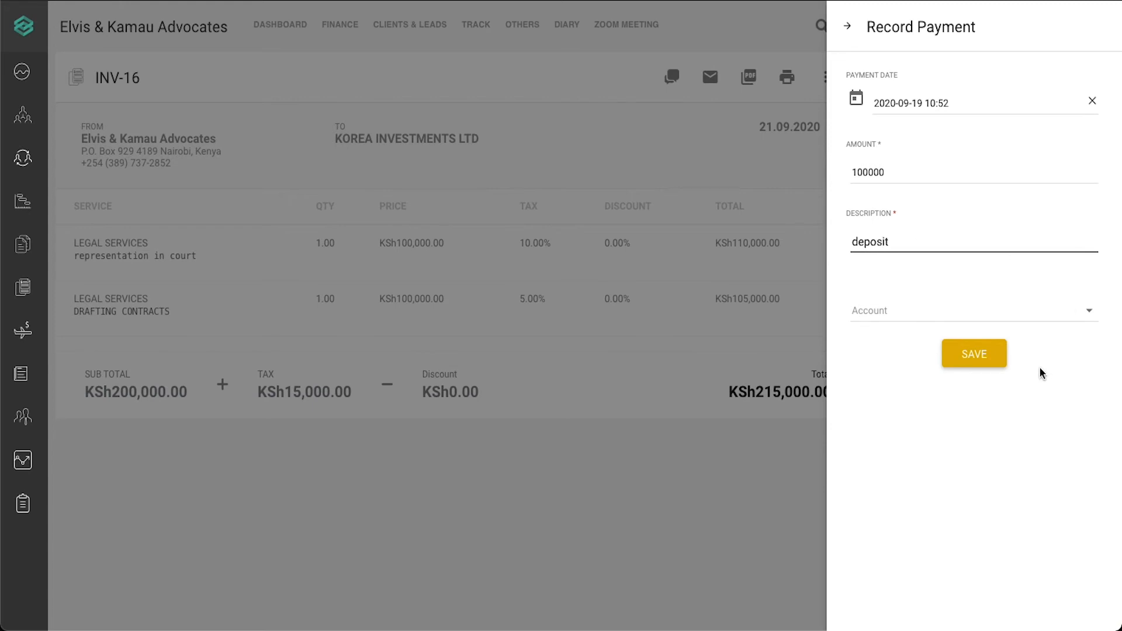
pyautogui.click(1019, 316)
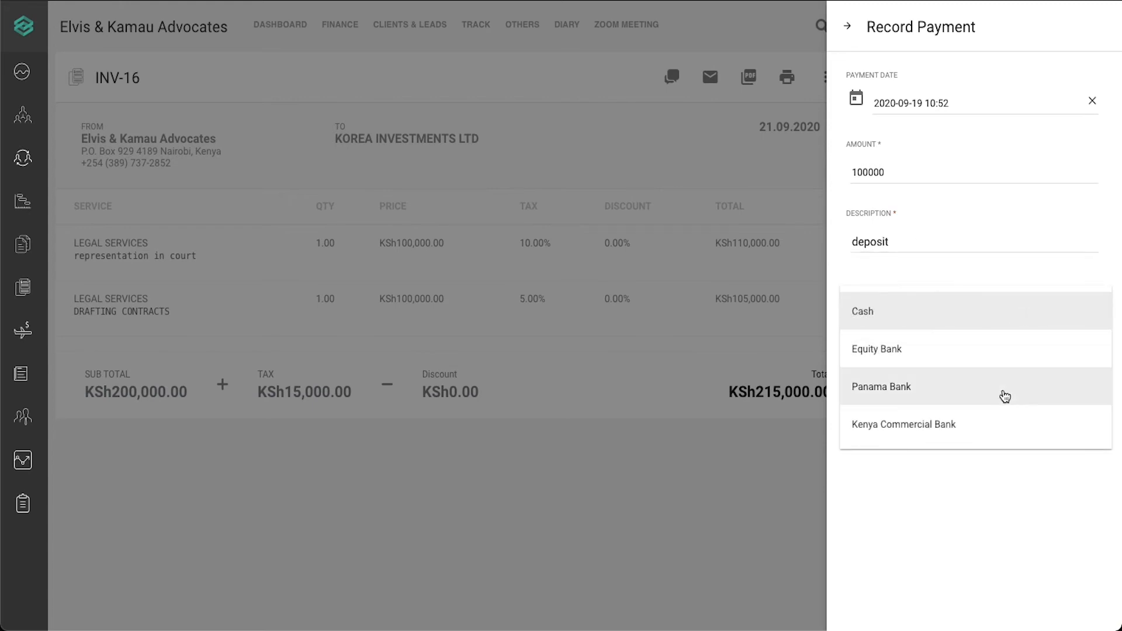
pyautogui.click(999, 391)
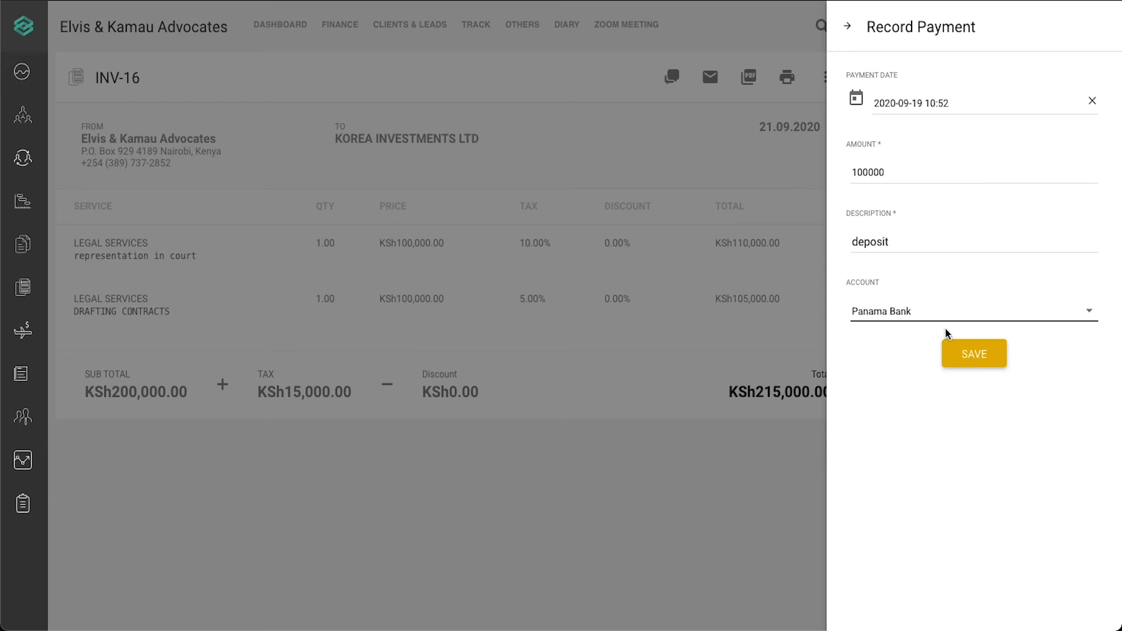
pyautogui.click(976, 365)
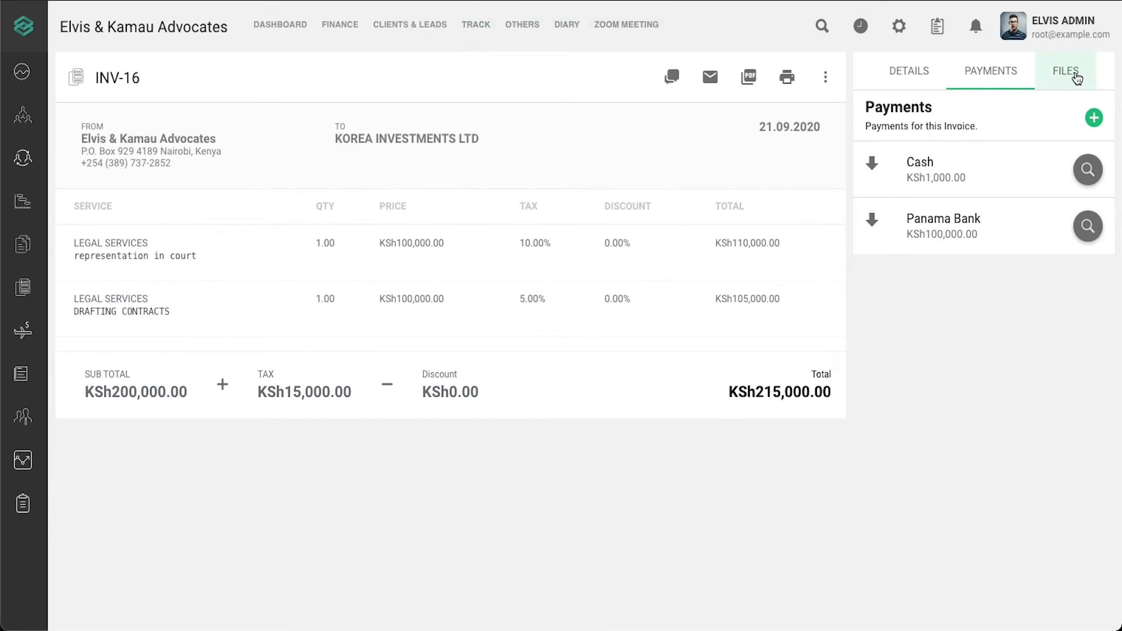
# - Upload the "The_Naked_Truth_How_Price" PDF from the Documents folder to the invoice's files
pyautogui.click(1071, 72)
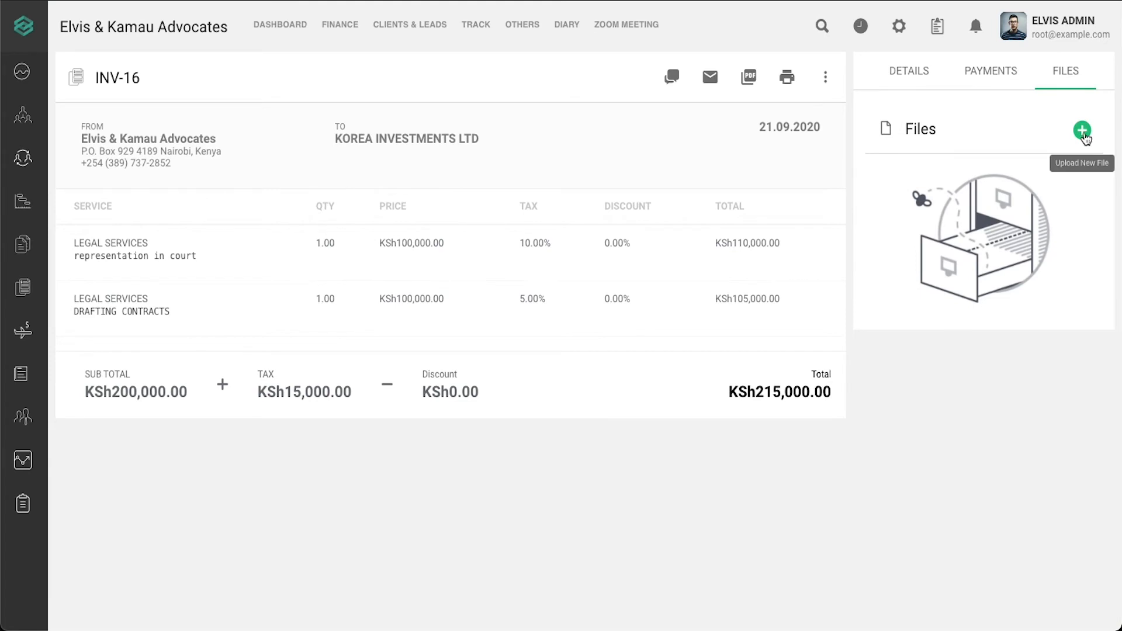
pyautogui.click(1082, 131)
pyautogui.click(455, 314)
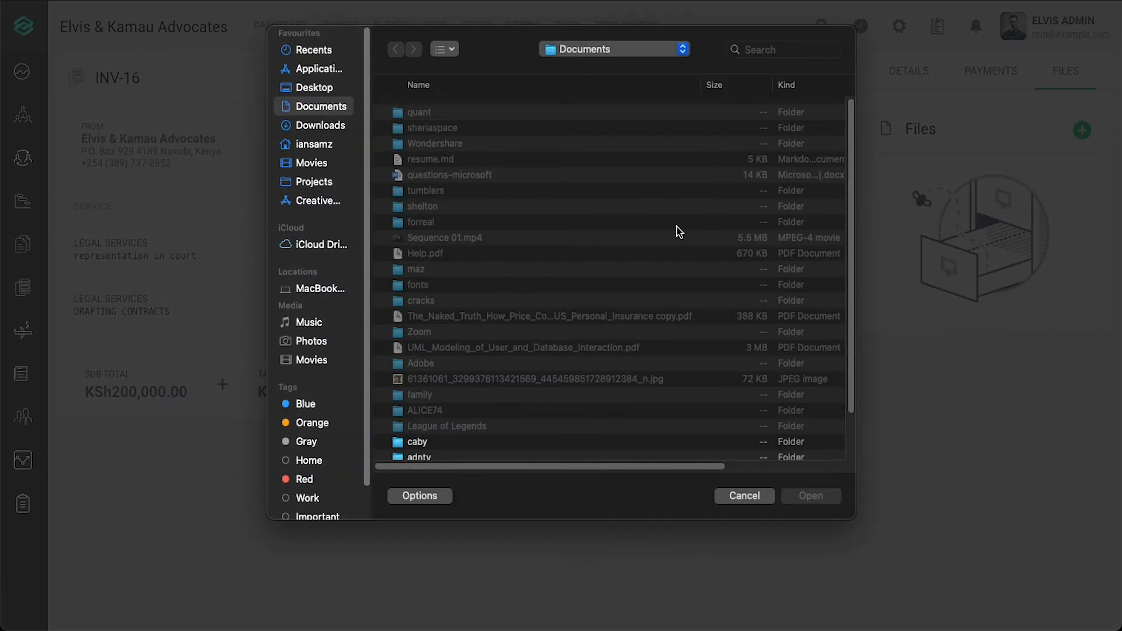
pyautogui.doubleClick(493, 316)
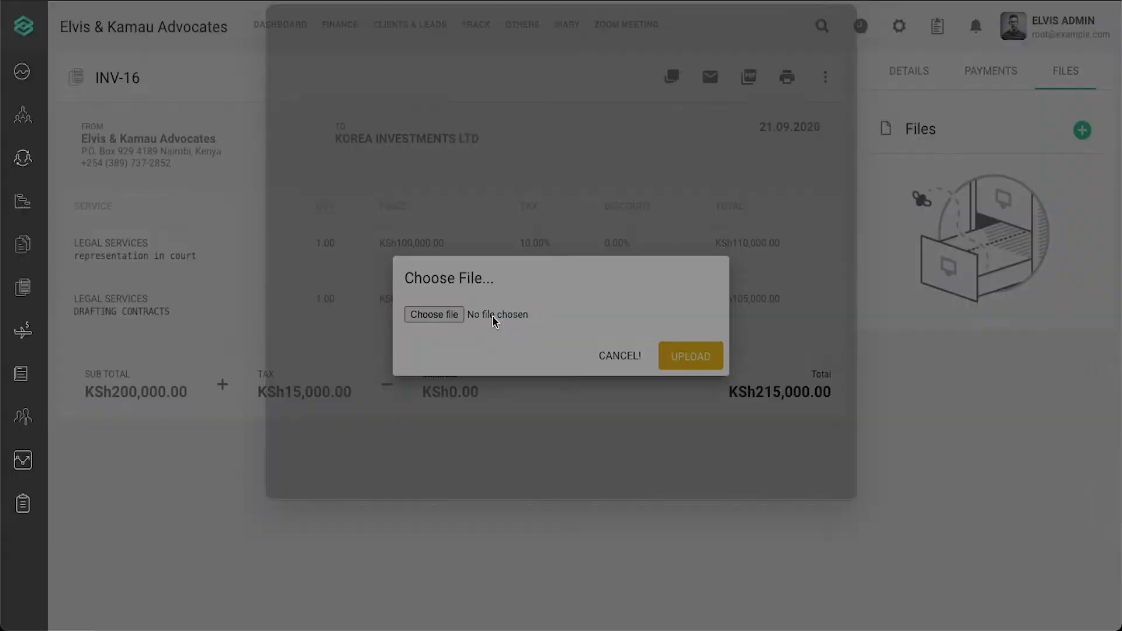
pyautogui.click(675, 358)
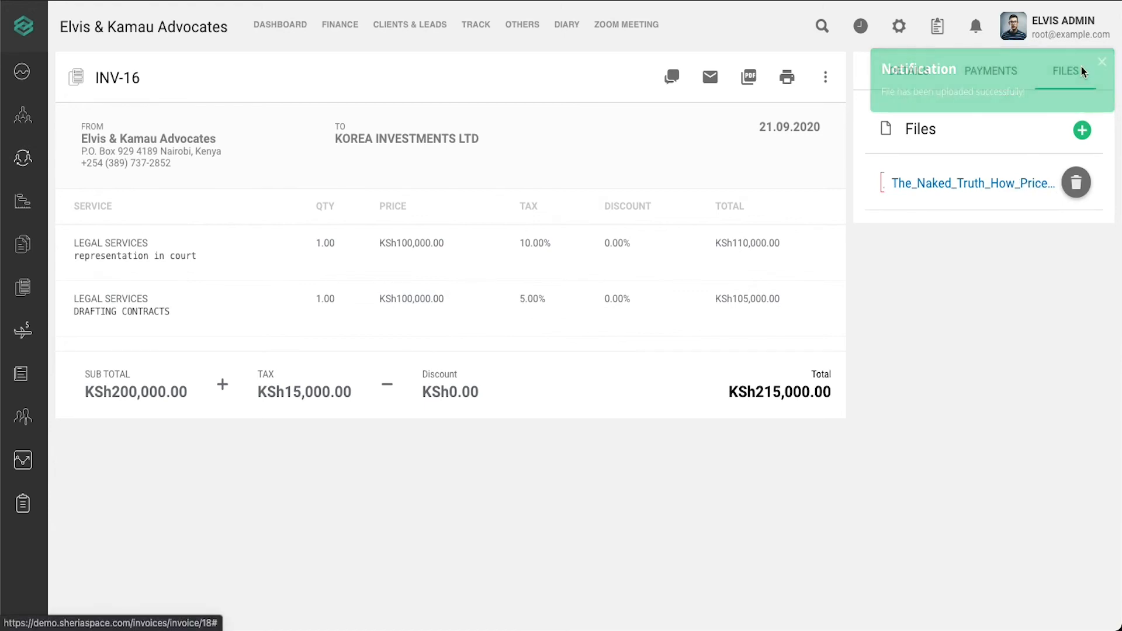
# - Review the invoice's payments and balance details, and check its status in the invoices list before reopening it
pyautogui.click(985, 71)
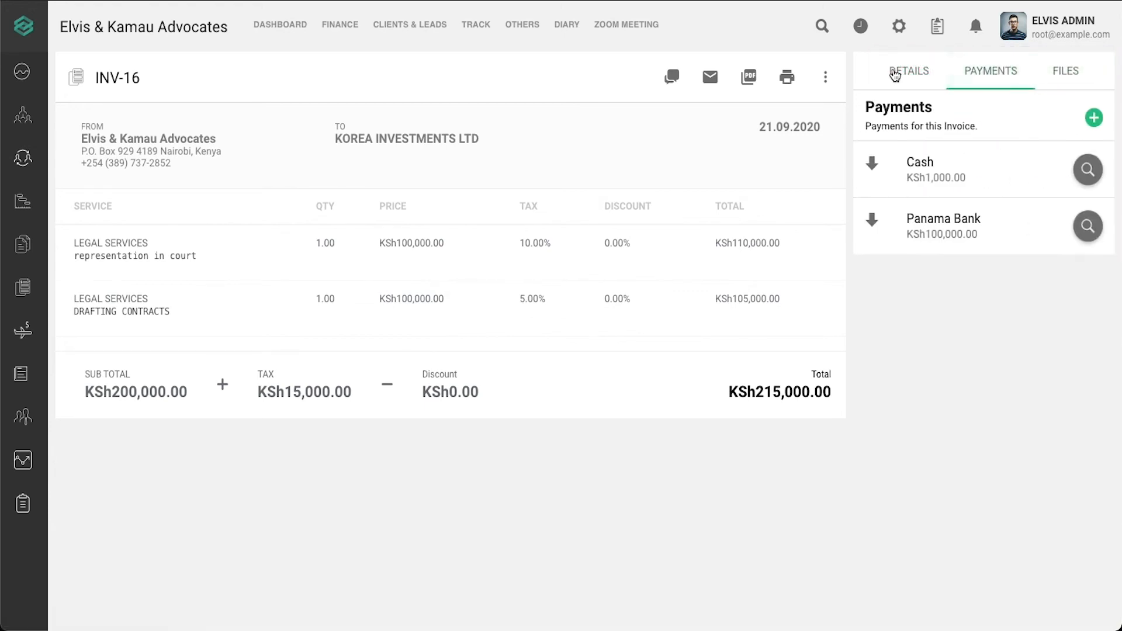
pyautogui.click(895, 74)
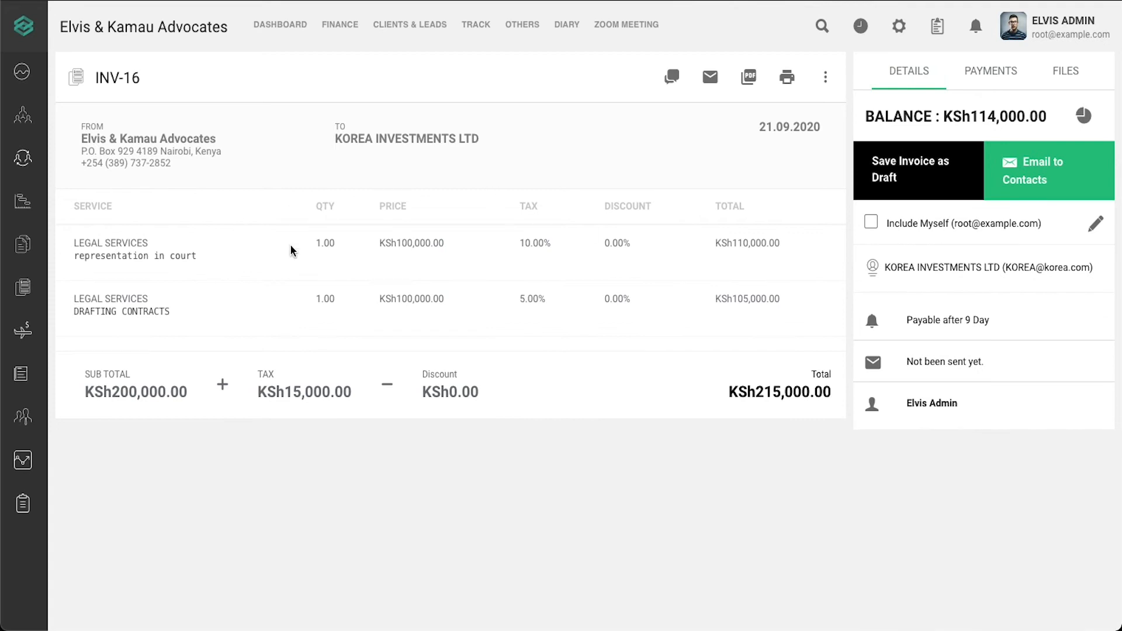
pyautogui.moveTo(64, 350)
pyautogui.click(67, 289)
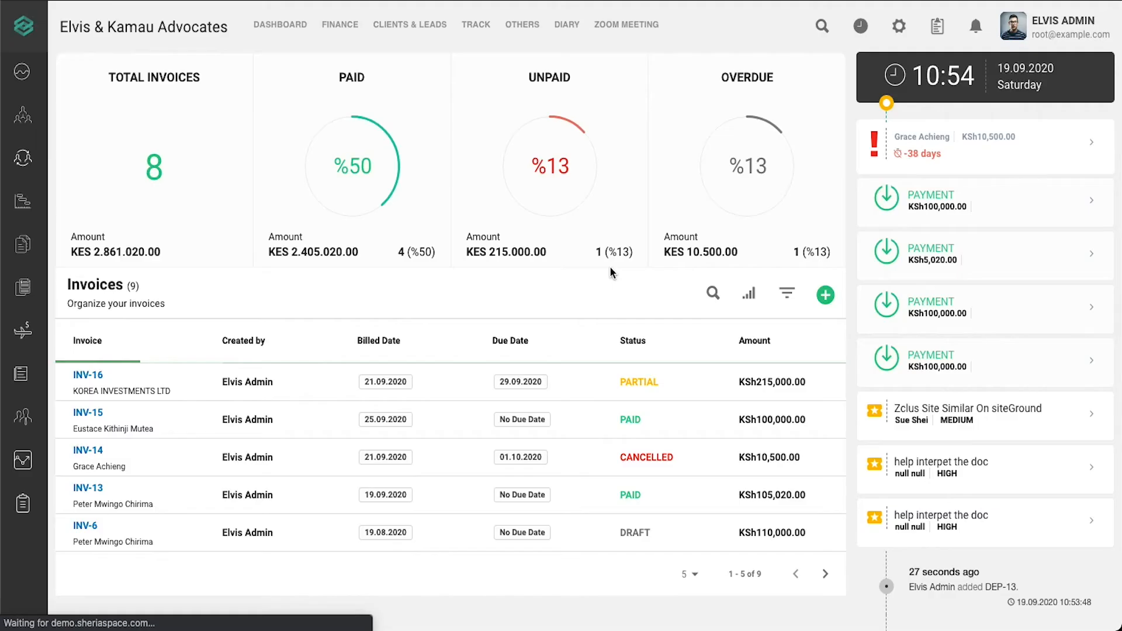
pyautogui.click(638, 384)
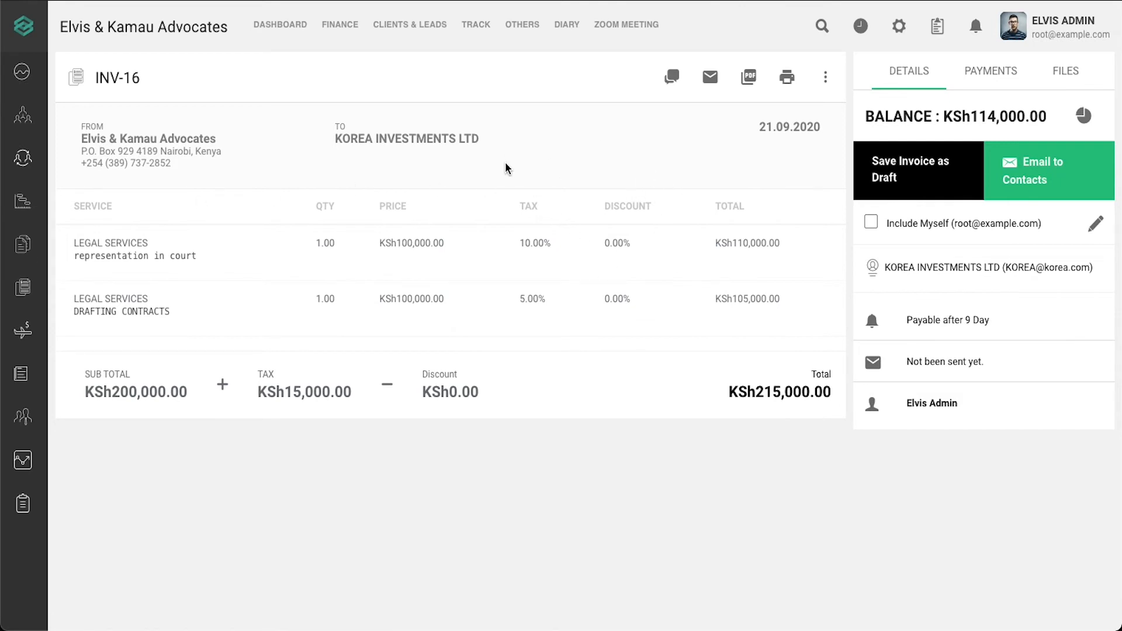
pyautogui.click(672, 80)
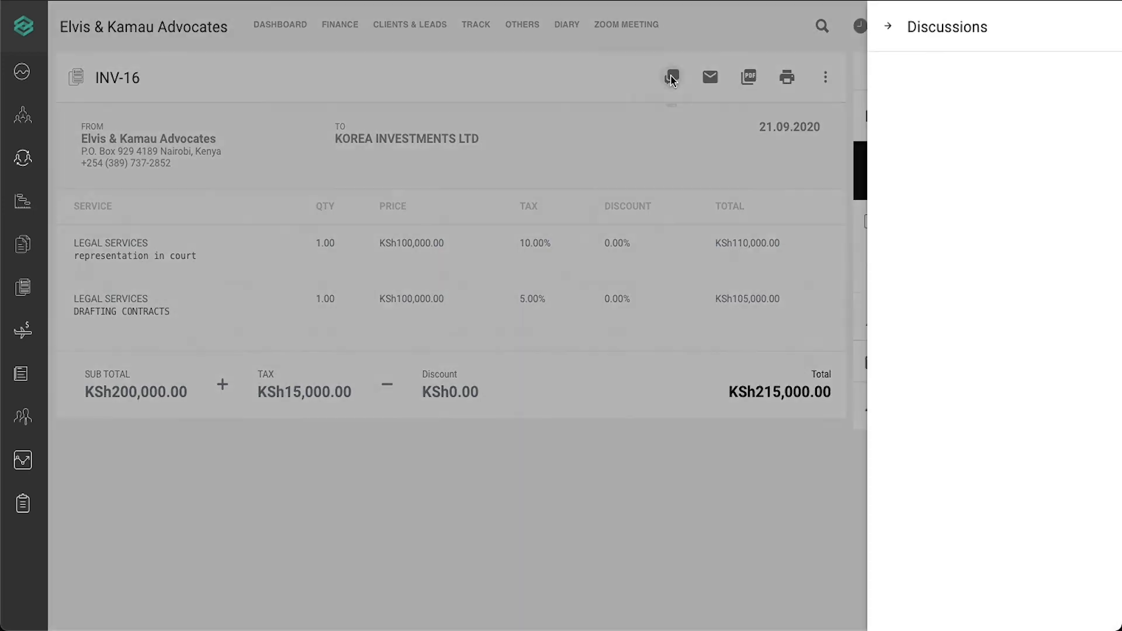
pyautogui.click(1102, 27)
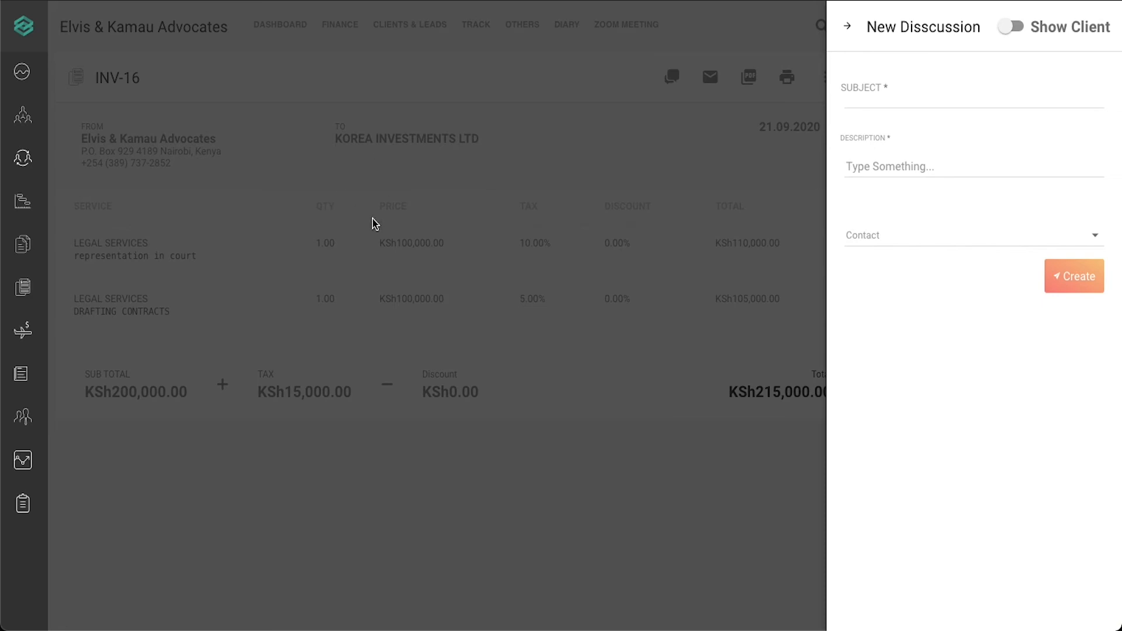
pyautogui.click(968, 96)
pyautogui.write('feewgvedvfg')
pyautogui.click(948, 153)
pyautogui.click(1019, 29)
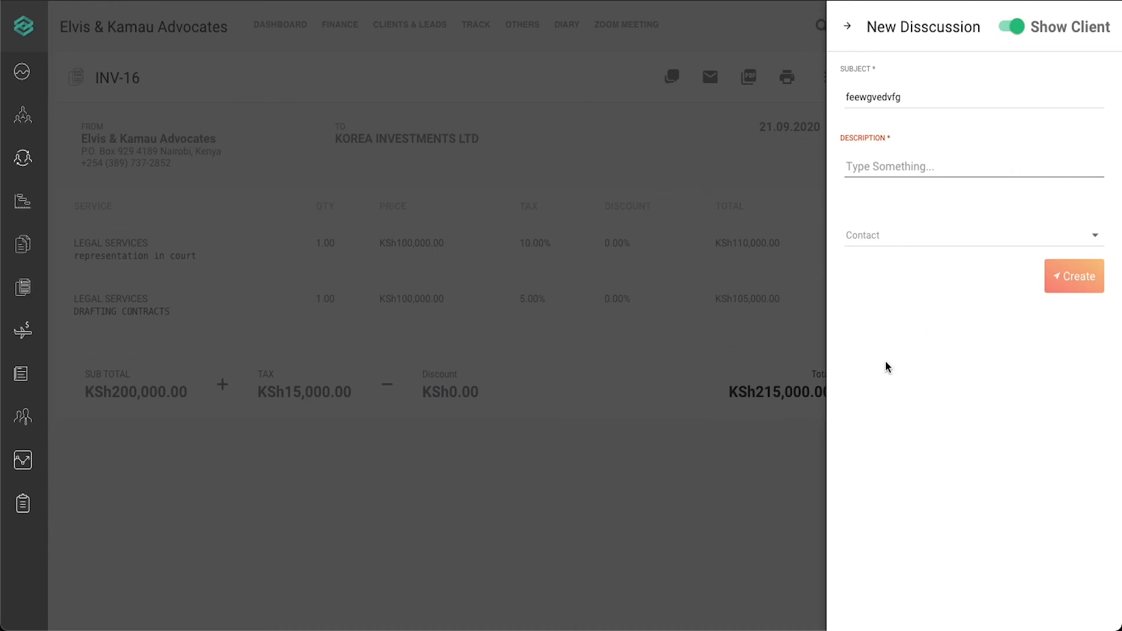
pyautogui.click(1011, 30)
pyautogui.click(848, 26)
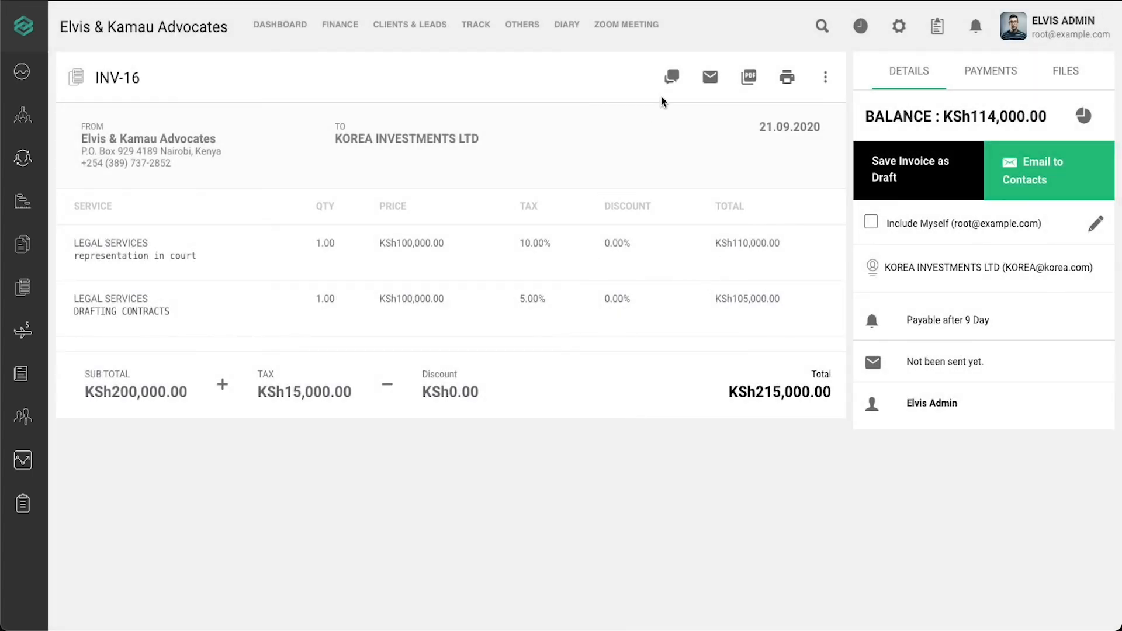
# - Try to email the invoice, and mark it as a draft
pyautogui.click(708, 81)
pyautogui.click(825, 77)
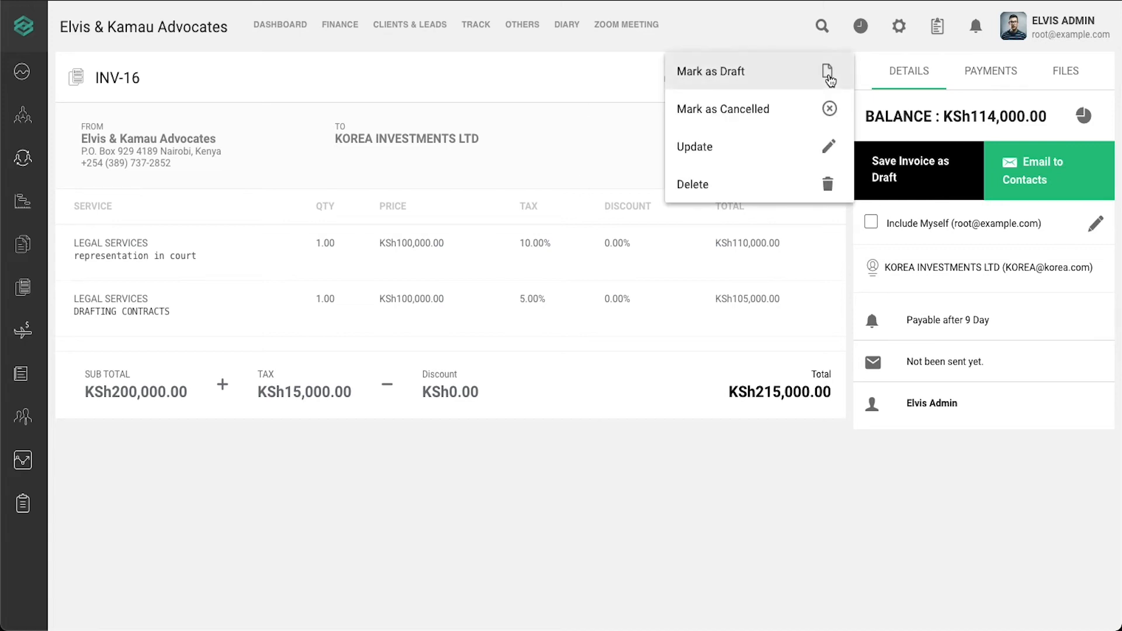
pyautogui.click(753, 79)
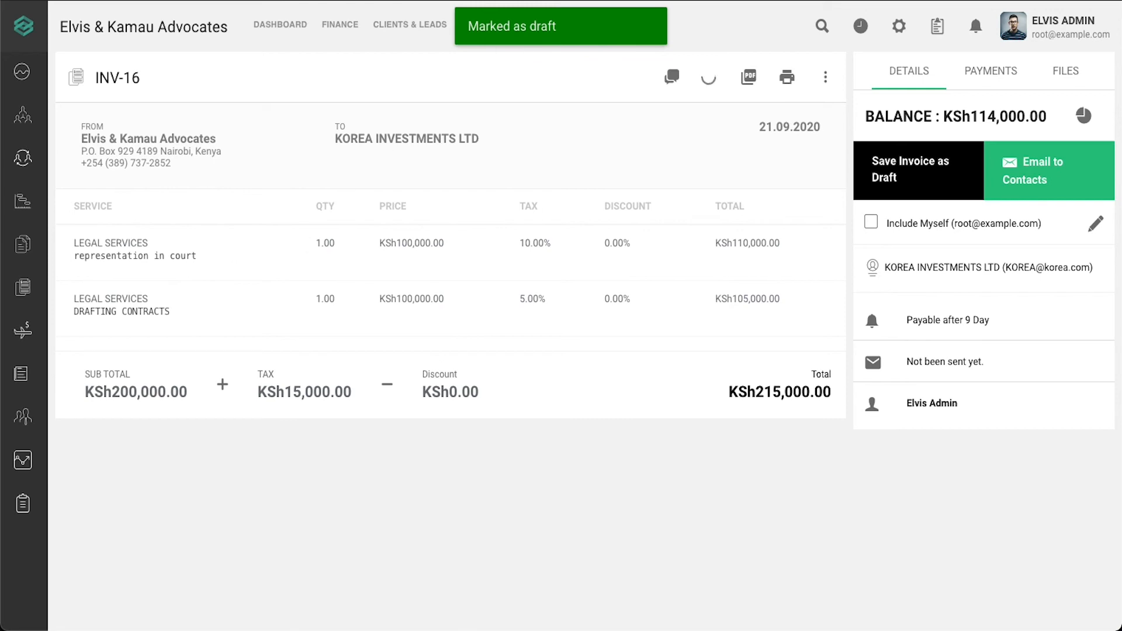
# - Reopen the Korea Investments Ltd invoice from the invoices list and open it for updating
pyautogui.moveTo(44, 282)
pyautogui.click(84, 287)
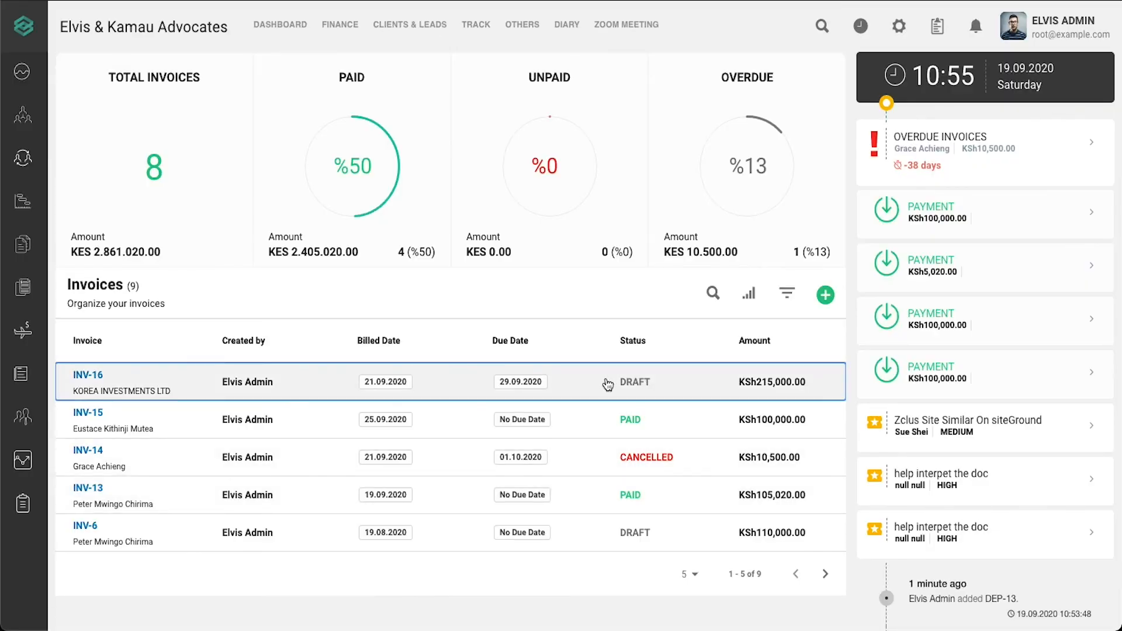
pyautogui.click(608, 384)
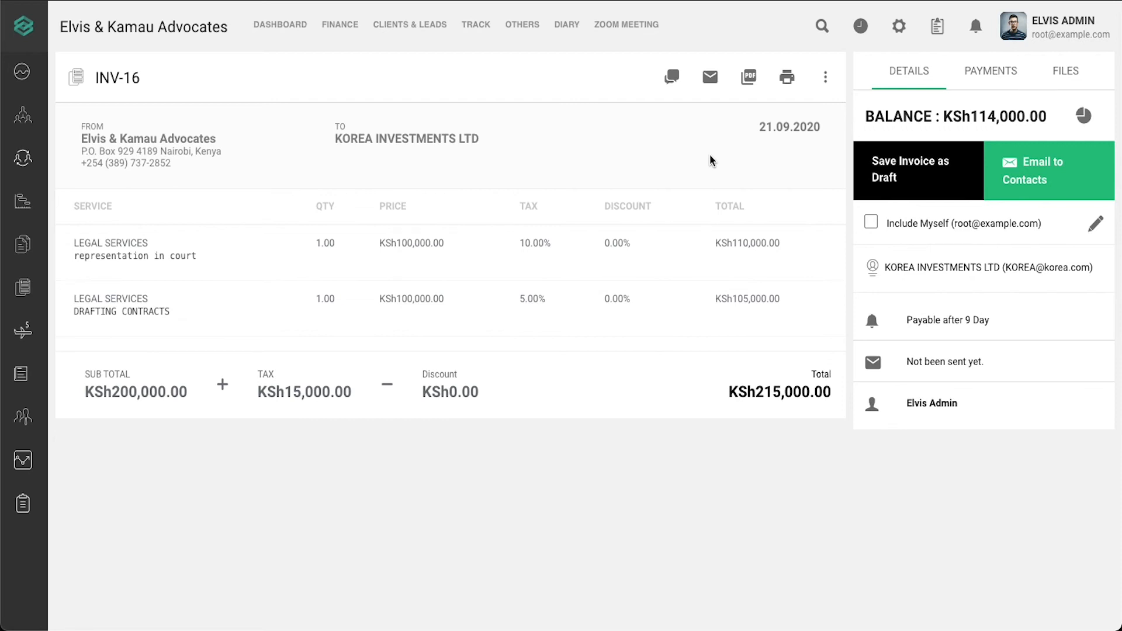
pyautogui.click(825, 79)
pyautogui.click(758, 144)
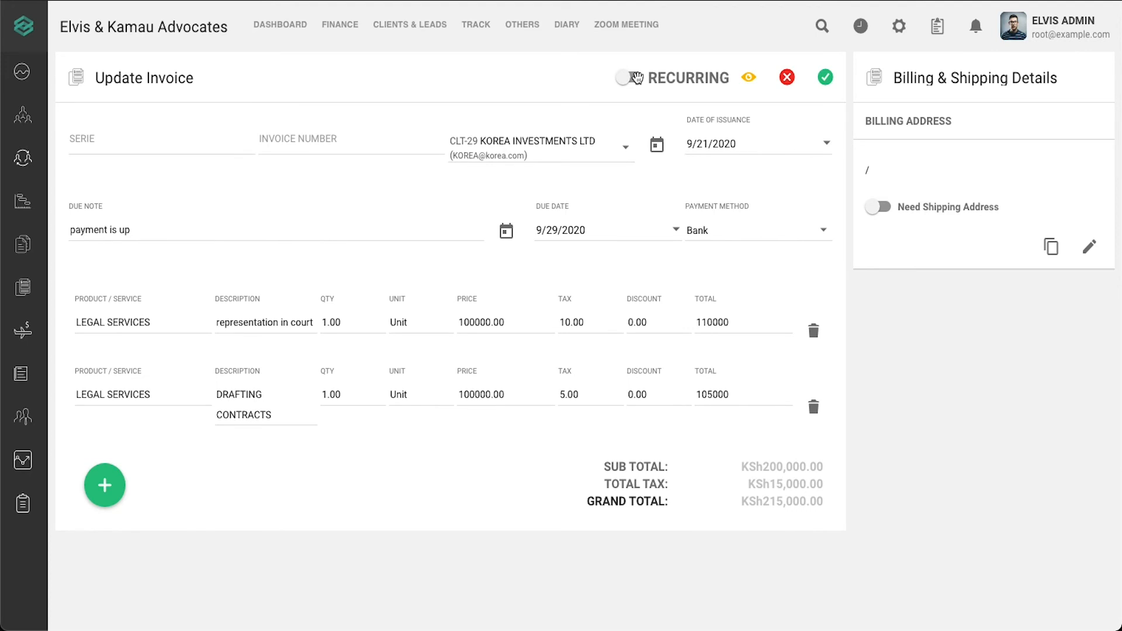
# - Make the invoice recurring with a recurring period of 1 and the recurring type Month(s)
pyautogui.click(626, 77)
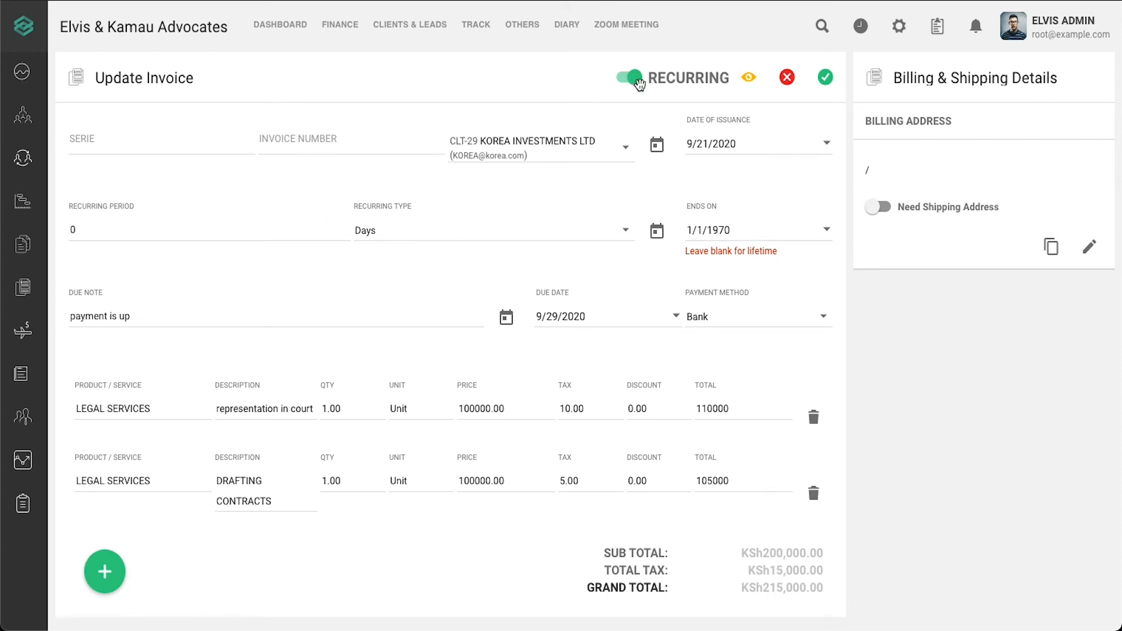
pyautogui.click(269, 224)
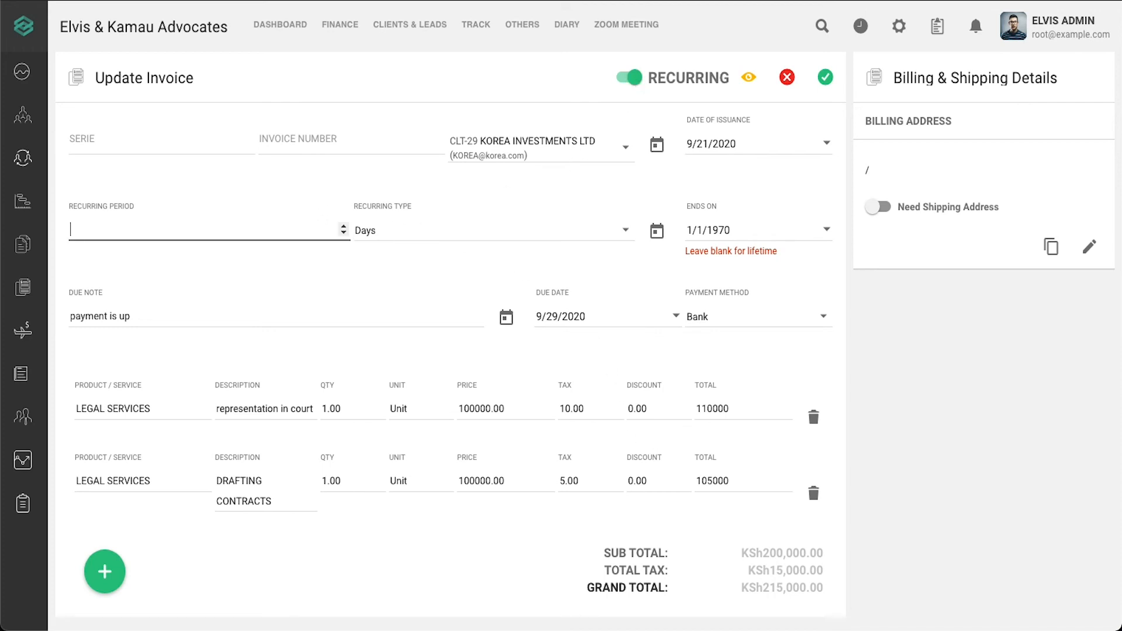
pyautogui.click(414, 242)
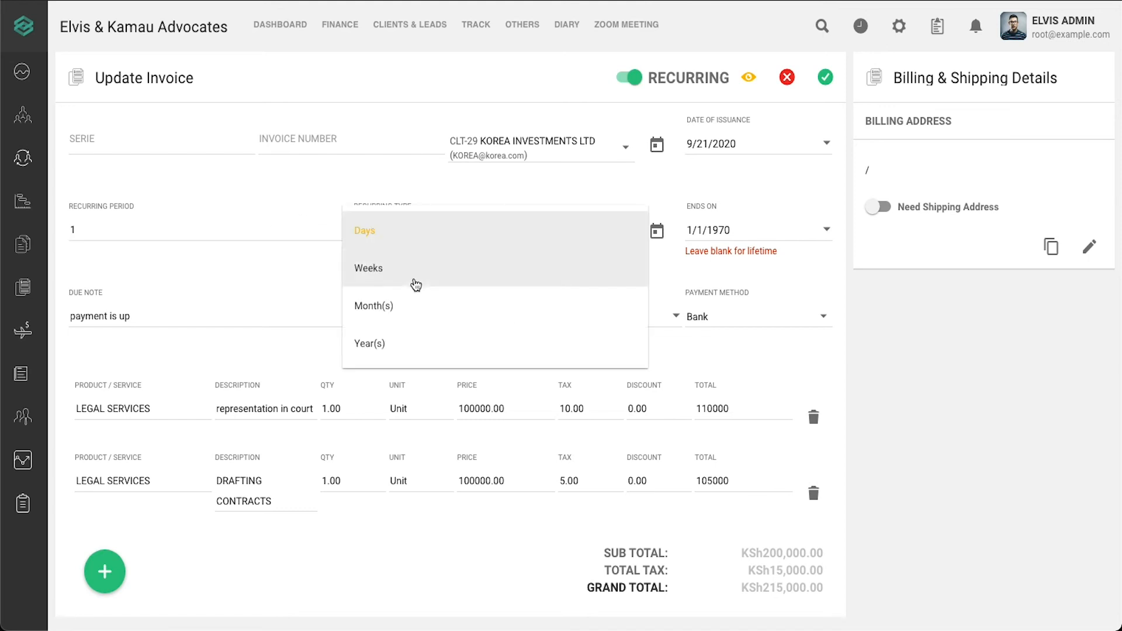
pyautogui.click(412, 317)
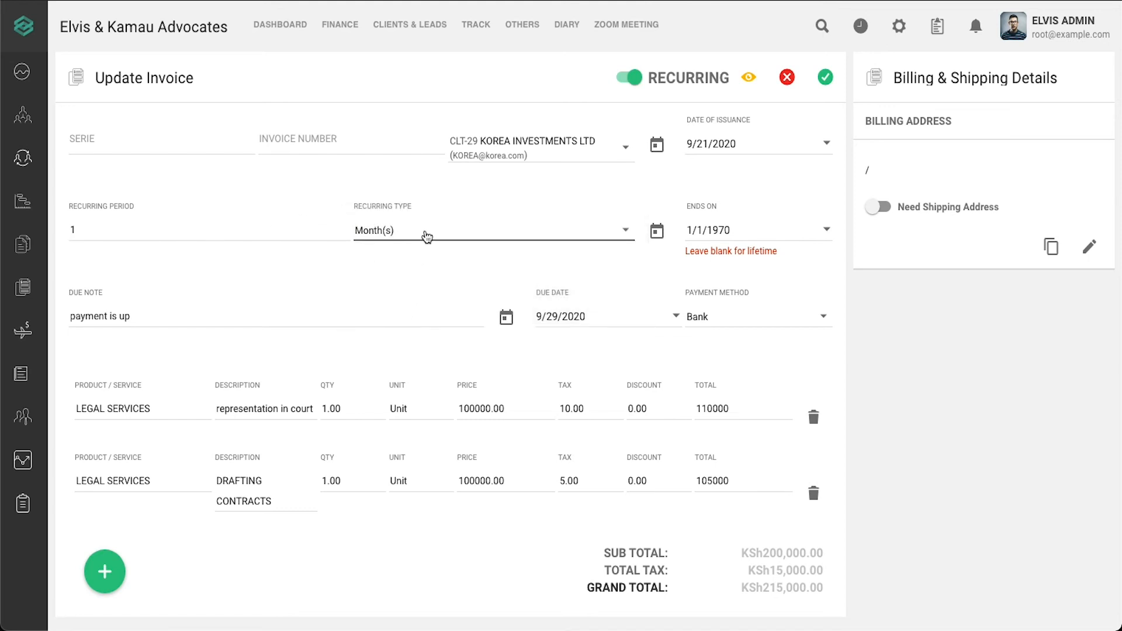
# - Set the recurring period to 90 and the recurring type to Days
pyautogui.click(427, 236)
pyautogui.click(426, 234)
pyautogui.click(427, 233)
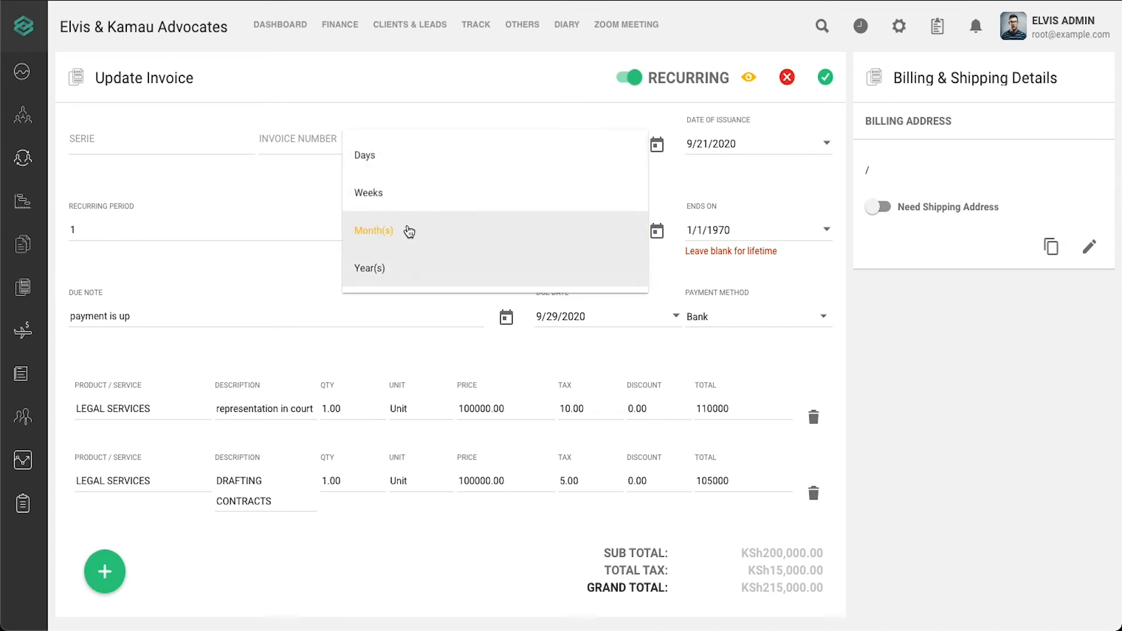
pyautogui.click(411, 230)
pyautogui.click(280, 225)
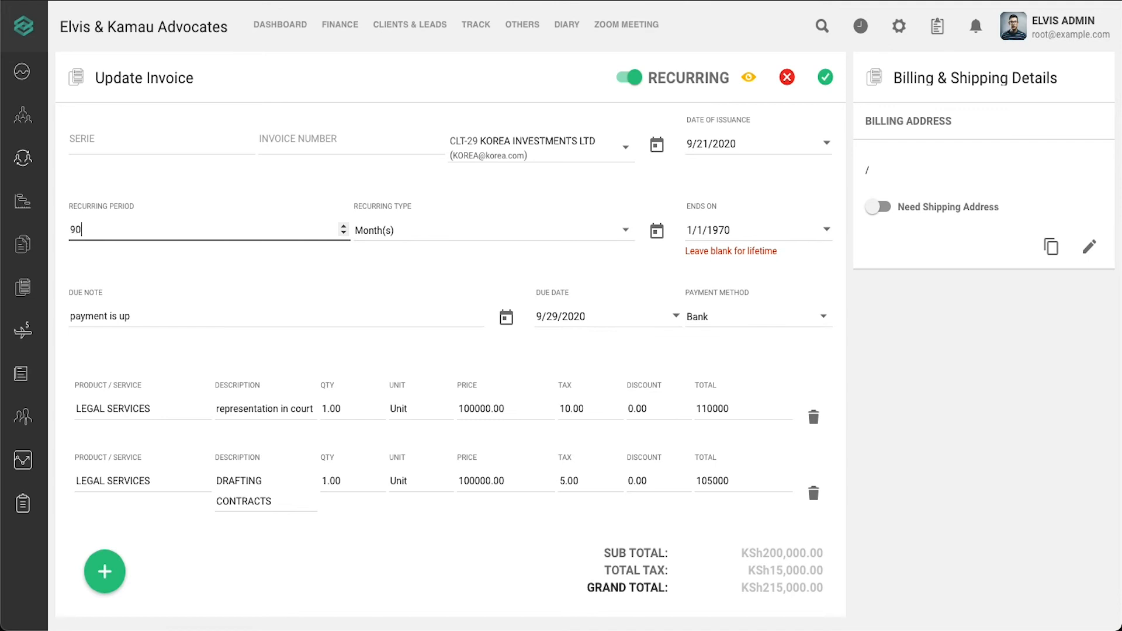
pyautogui.click(484, 233)
pyautogui.click(489, 186)
pyautogui.click(491, 231)
pyautogui.click(476, 181)
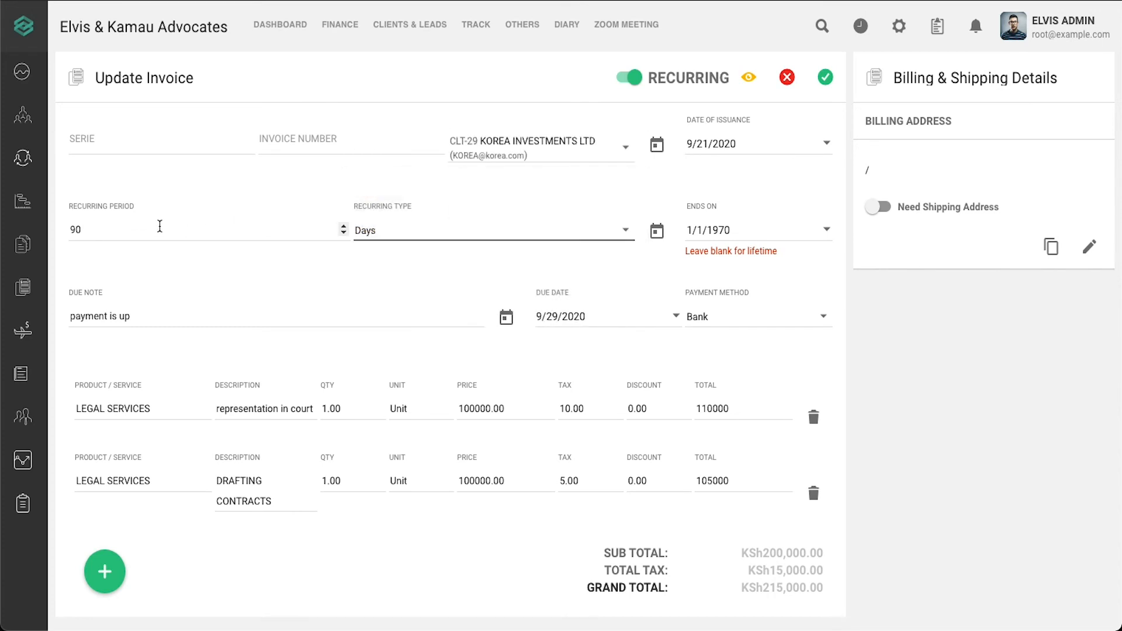
pyautogui.click(438, 234)
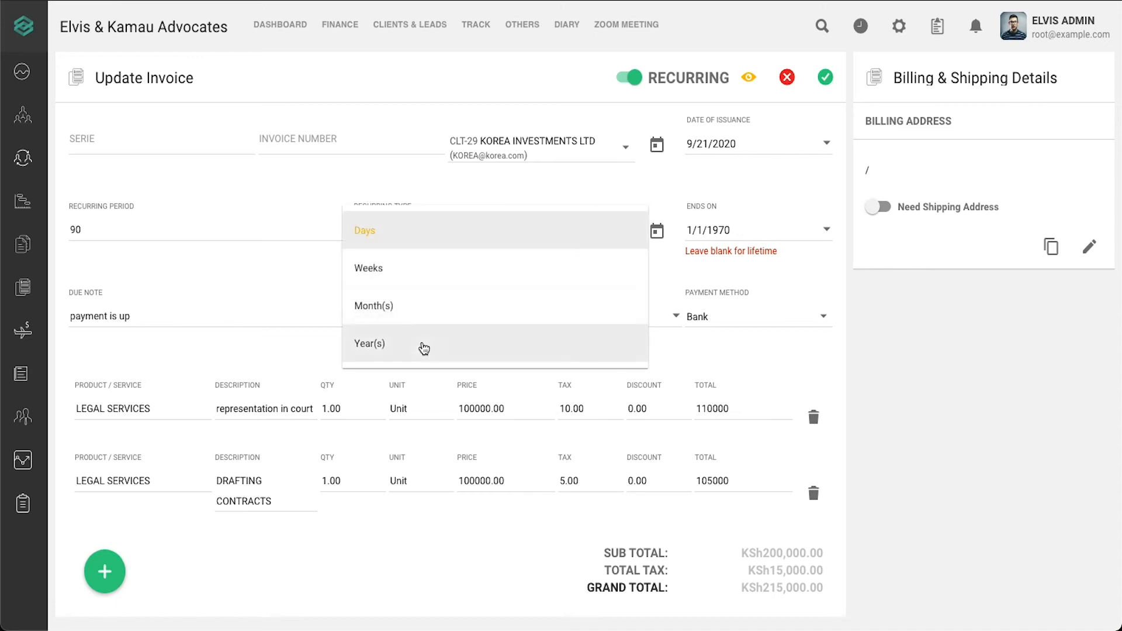
pyautogui.click(424, 348)
pyautogui.click(450, 237)
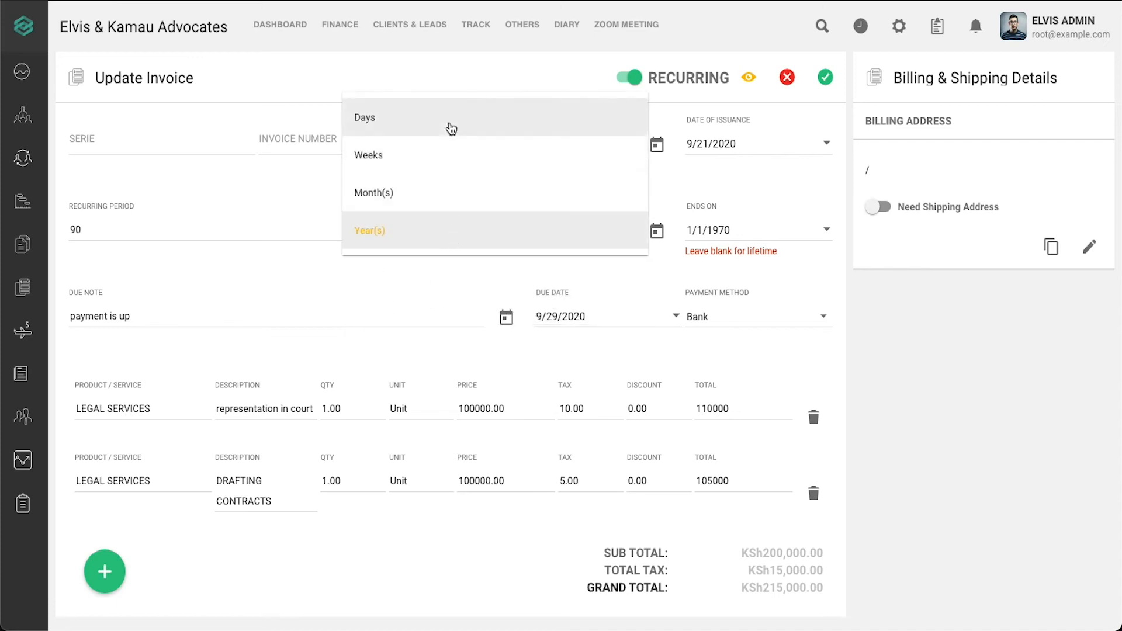
pyautogui.click(451, 129)
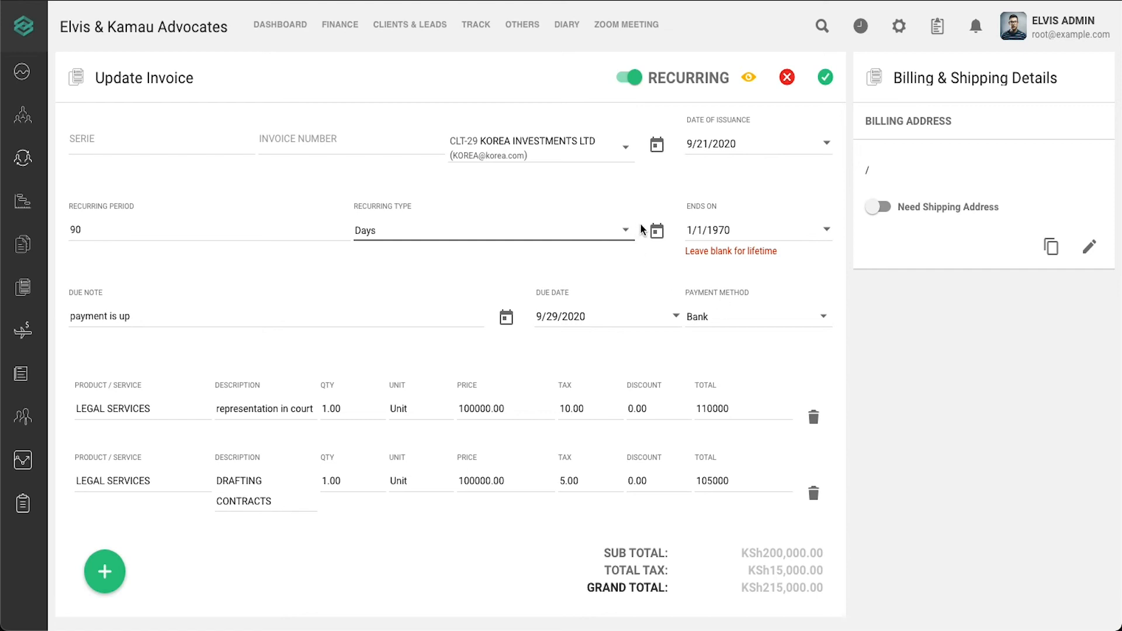
# - Set the recurrence to end on 5/3/2021 and save the updated invoice
pyautogui.click(658, 232)
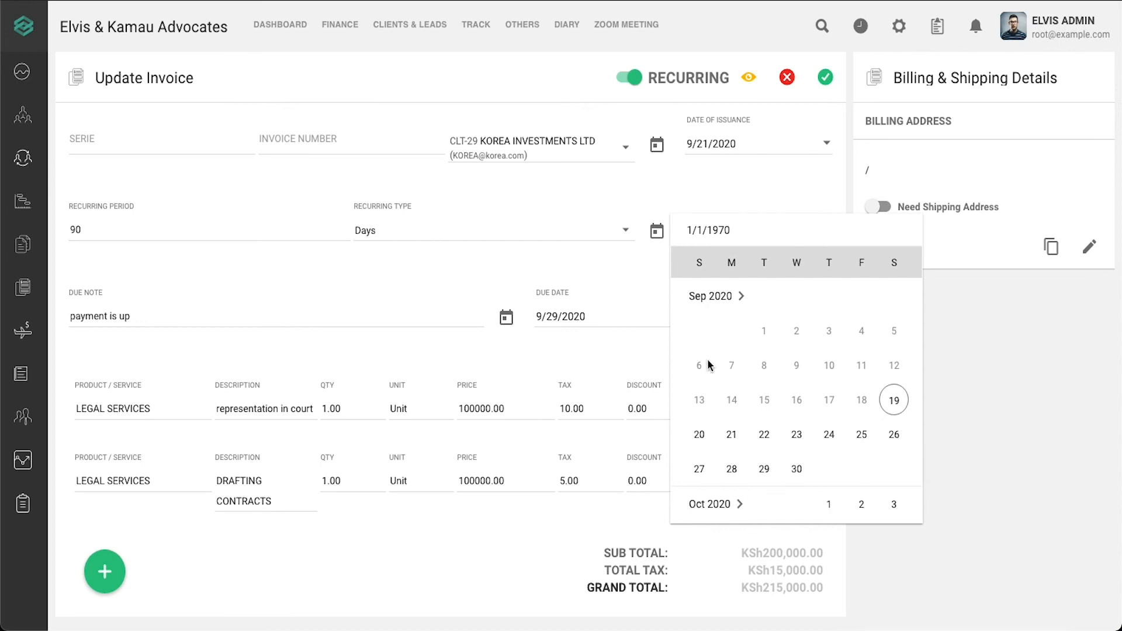
pyautogui.scroll(-3, 730, 503)
pyautogui.scroll(-15, 731, 494)
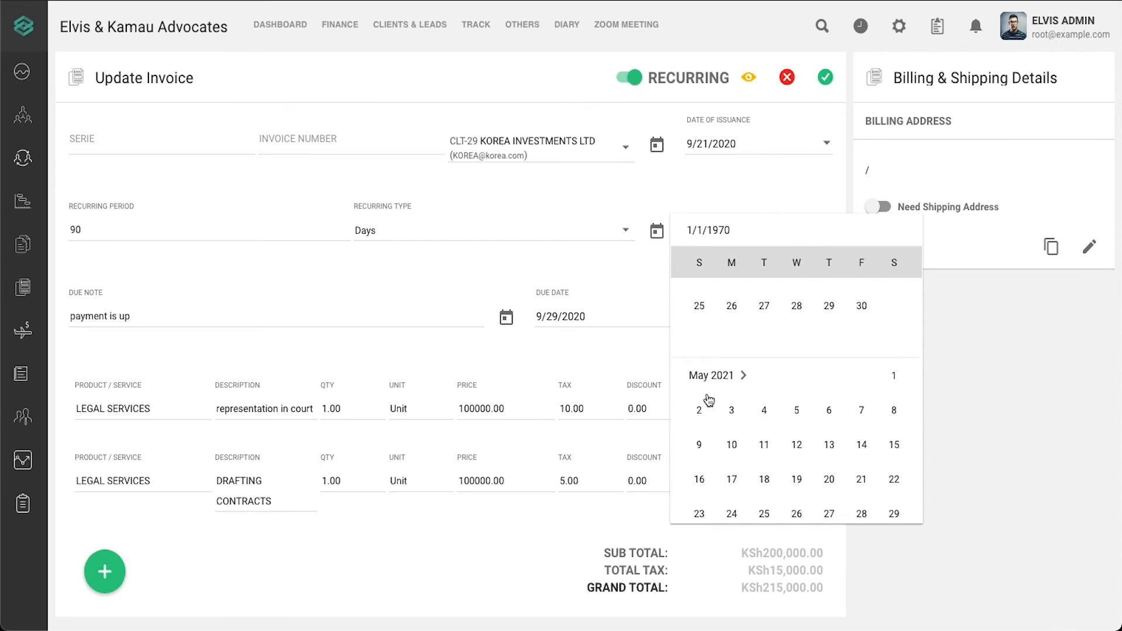
pyautogui.click(733, 416)
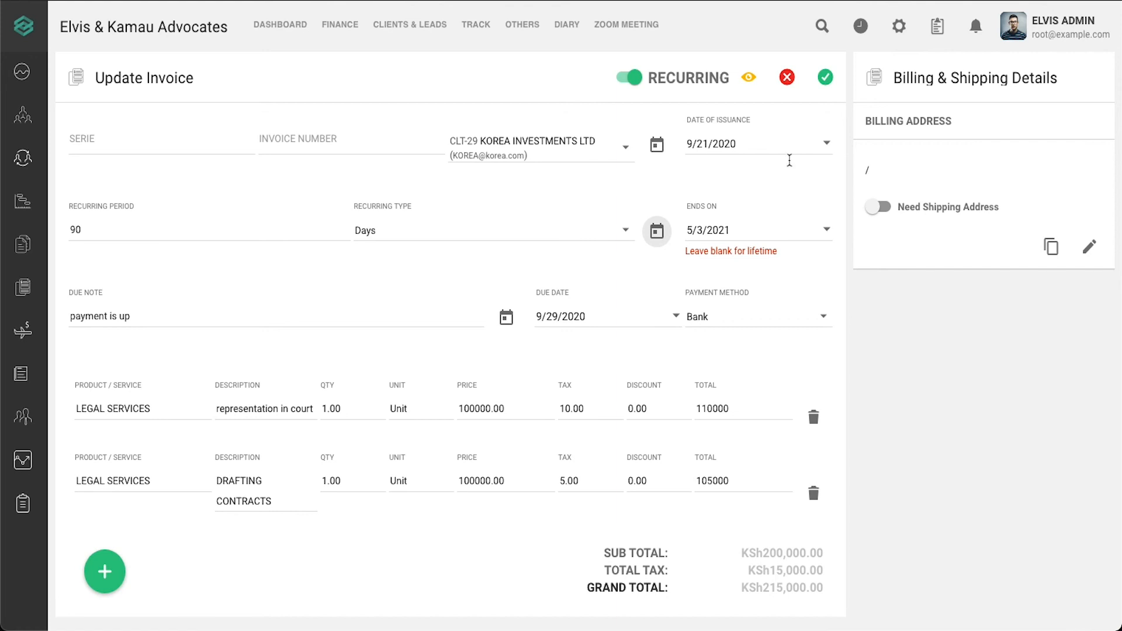
pyautogui.click(825, 77)
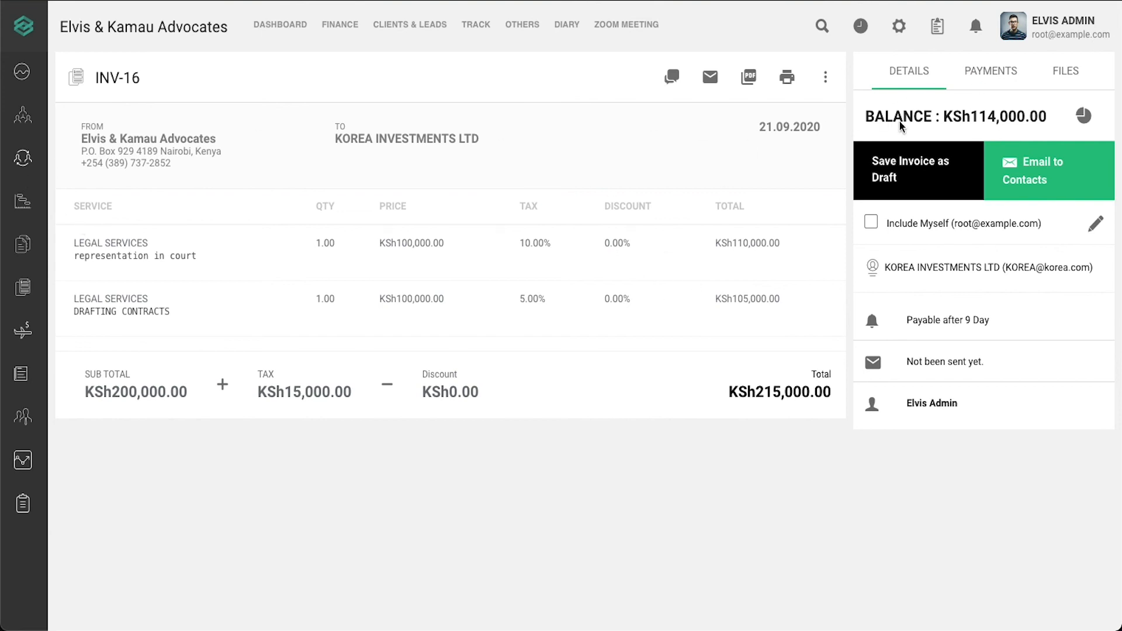
# - Record a payment of 114000 on the invoice with the description FINAL PAYMENT and the account Panama Bank
pyautogui.click(997, 78)
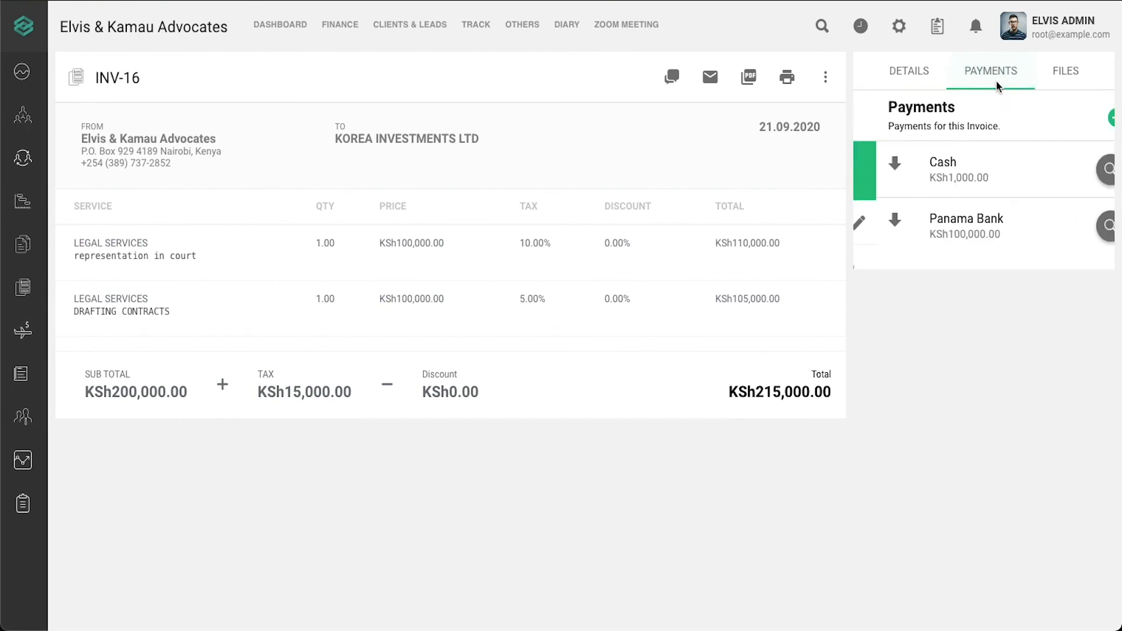
pyautogui.click(1094, 118)
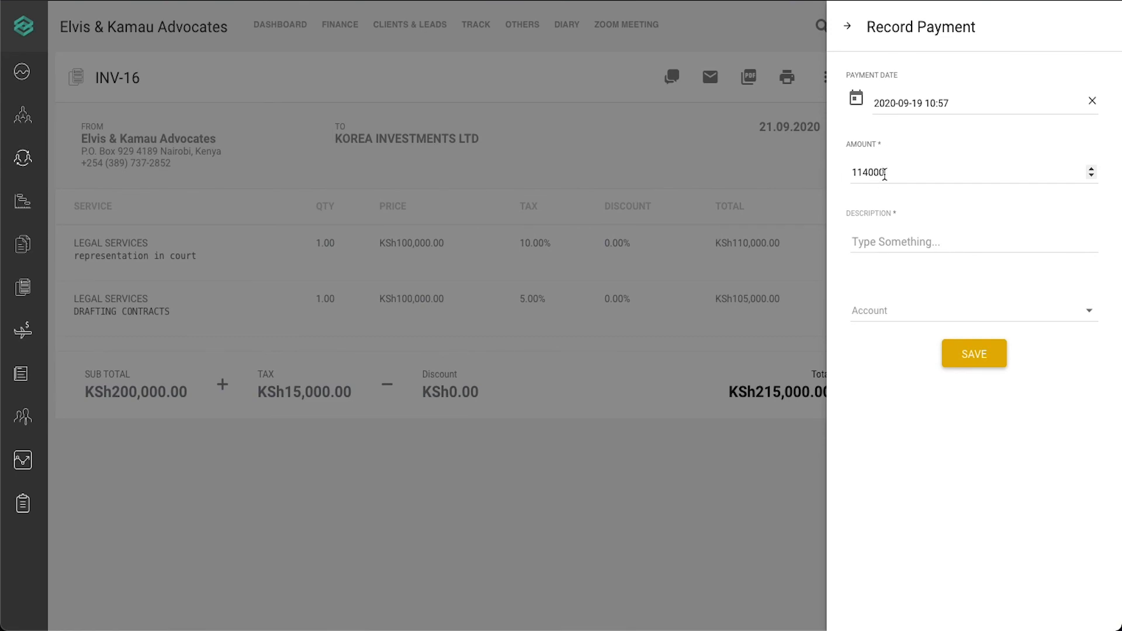
pyautogui.click(900, 242)
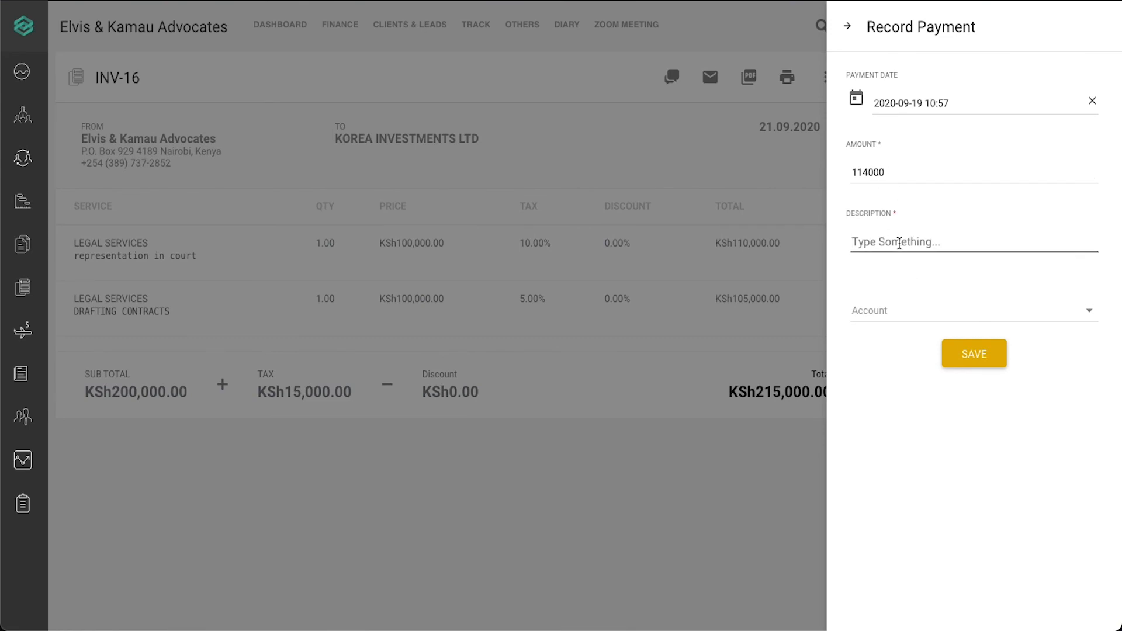
pyautogui.write('FINAL PAYMENT')
pyautogui.click(942, 320)
pyautogui.click(945, 384)
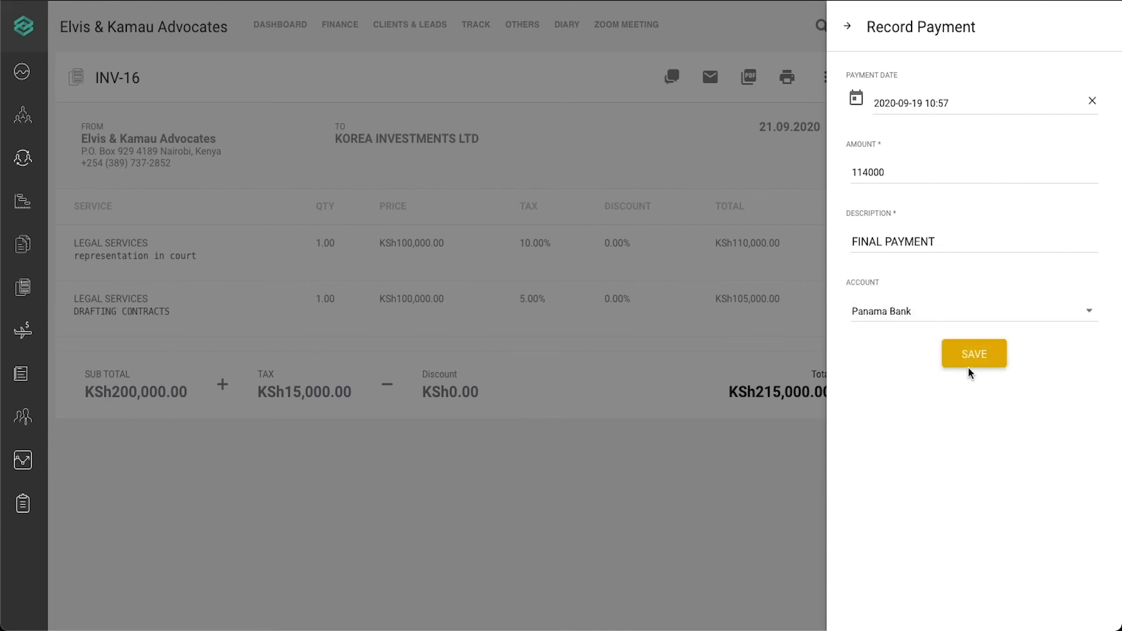
pyautogui.click(969, 358)
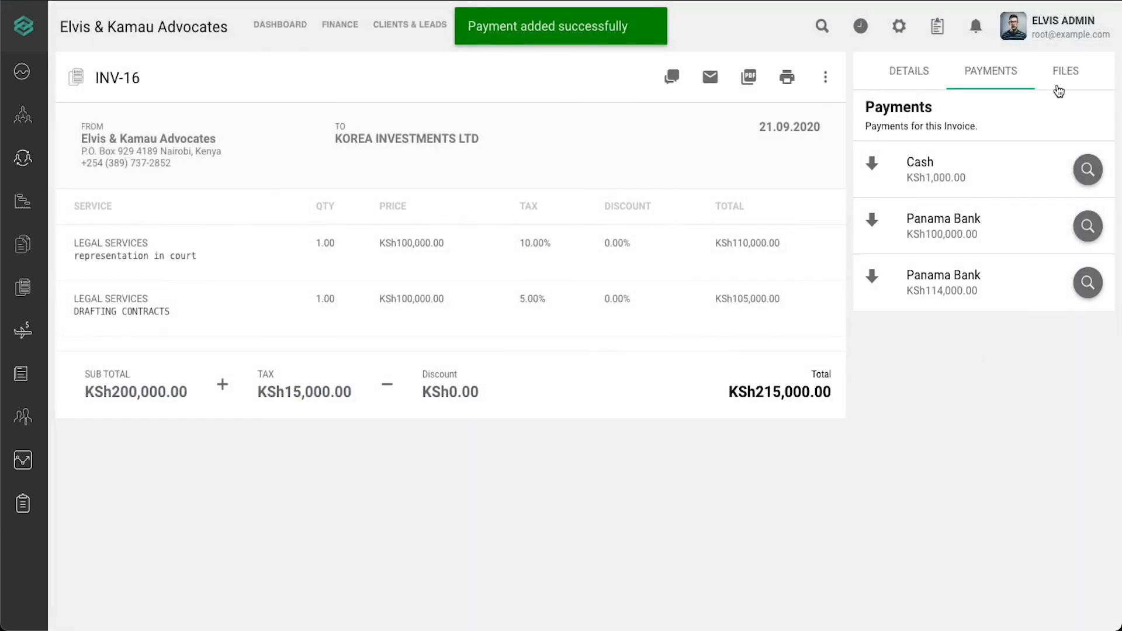
# - Review the invoice's attached files, recorded payments and payment status in its details
pyautogui.click(1061, 82)
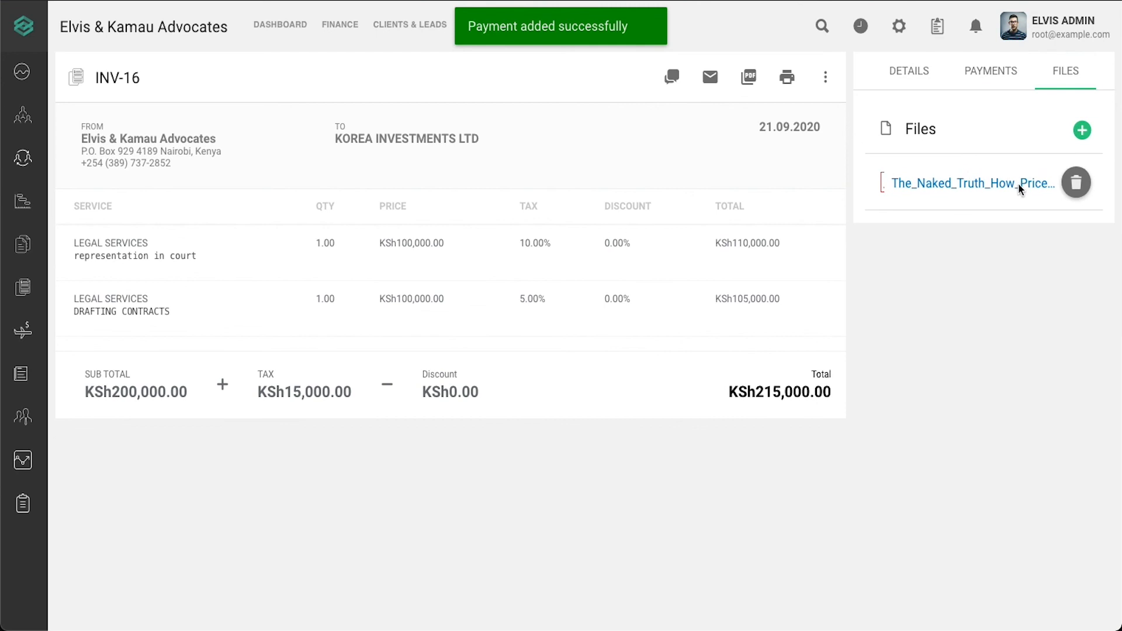
pyautogui.click(988, 74)
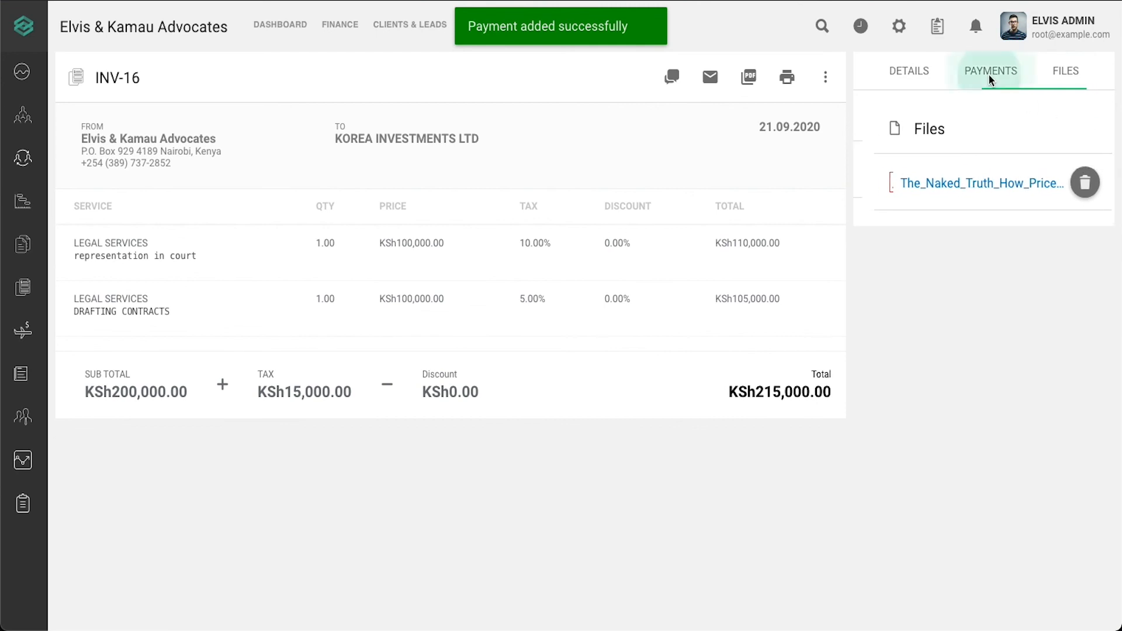
pyautogui.click(1052, 83)
pyautogui.click(982, 67)
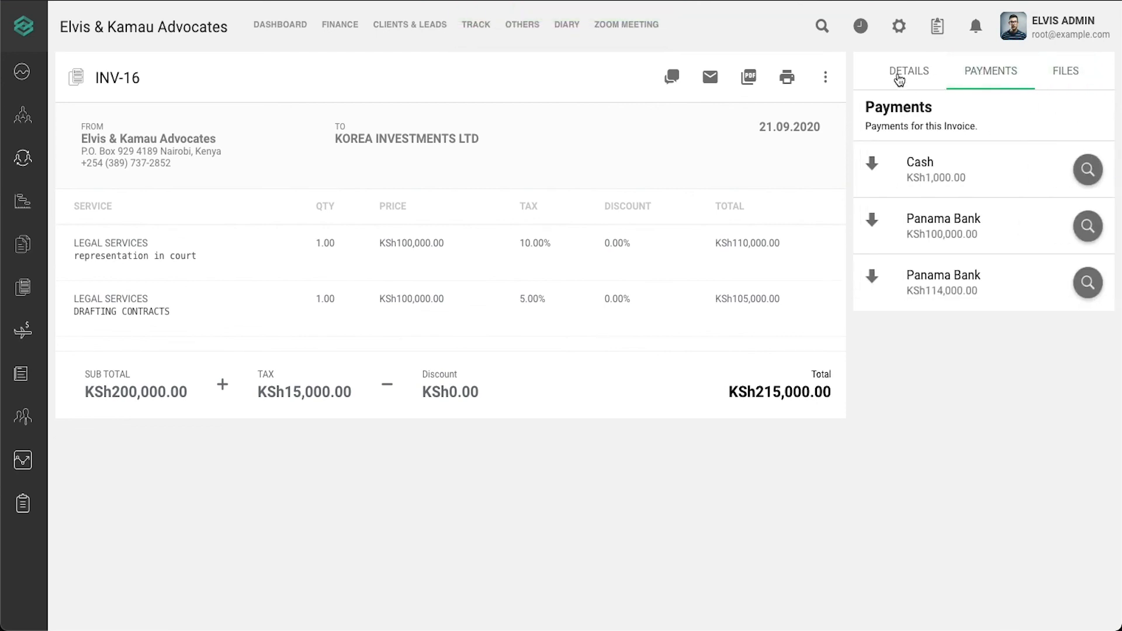
pyautogui.click(1061, 82)
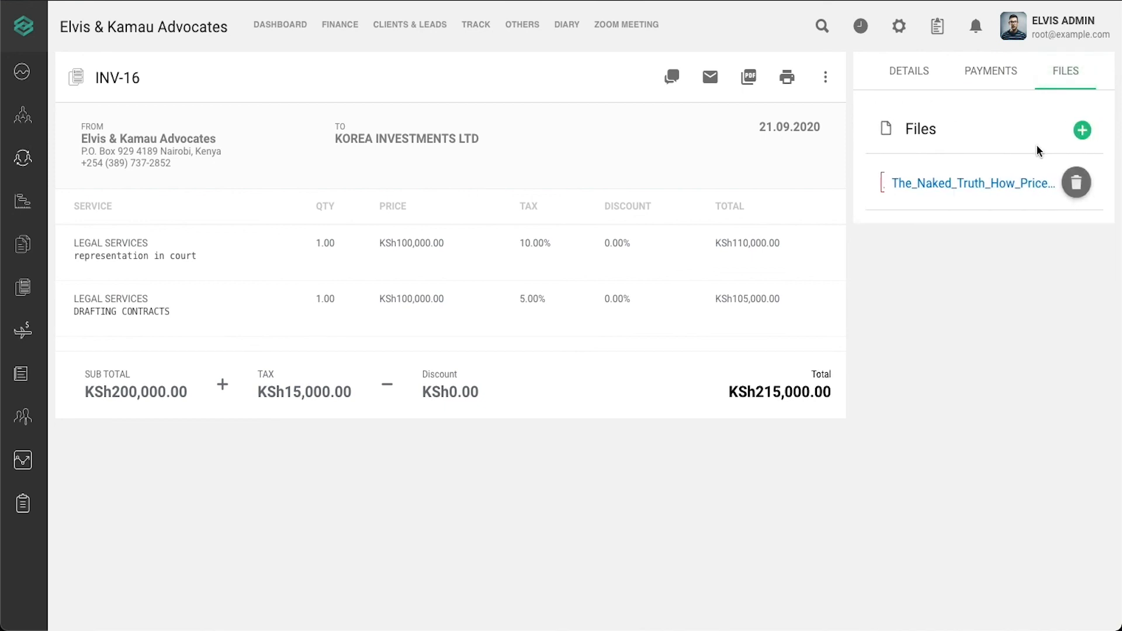
pyautogui.click(989, 72)
pyautogui.click(922, 70)
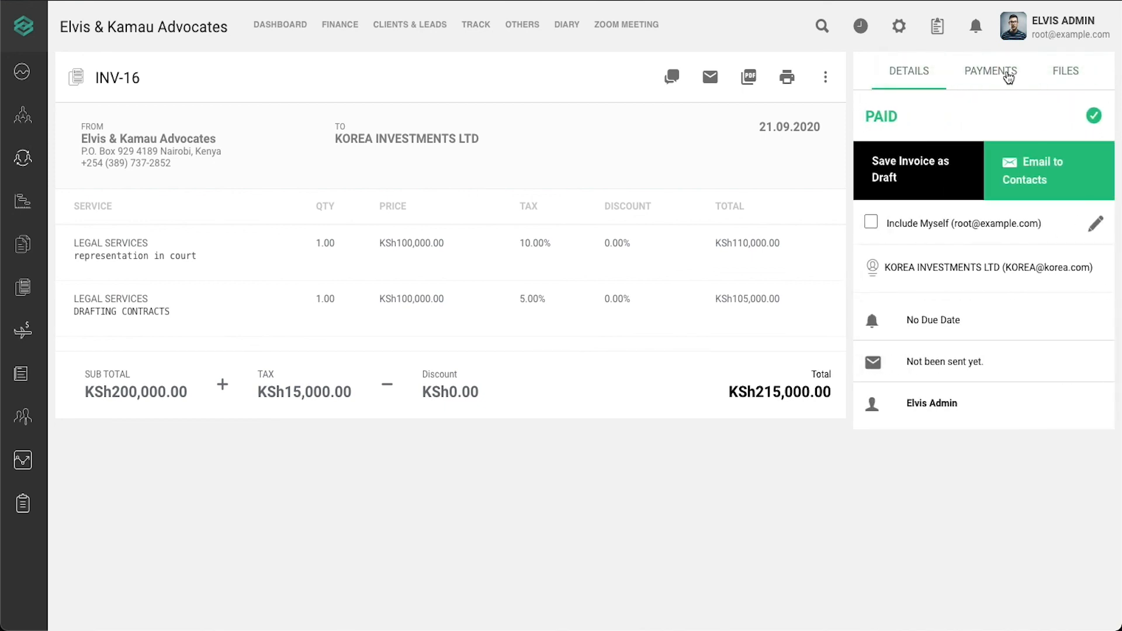
pyautogui.moveTo(1011, 69); pyautogui.dragTo(1006, 70)
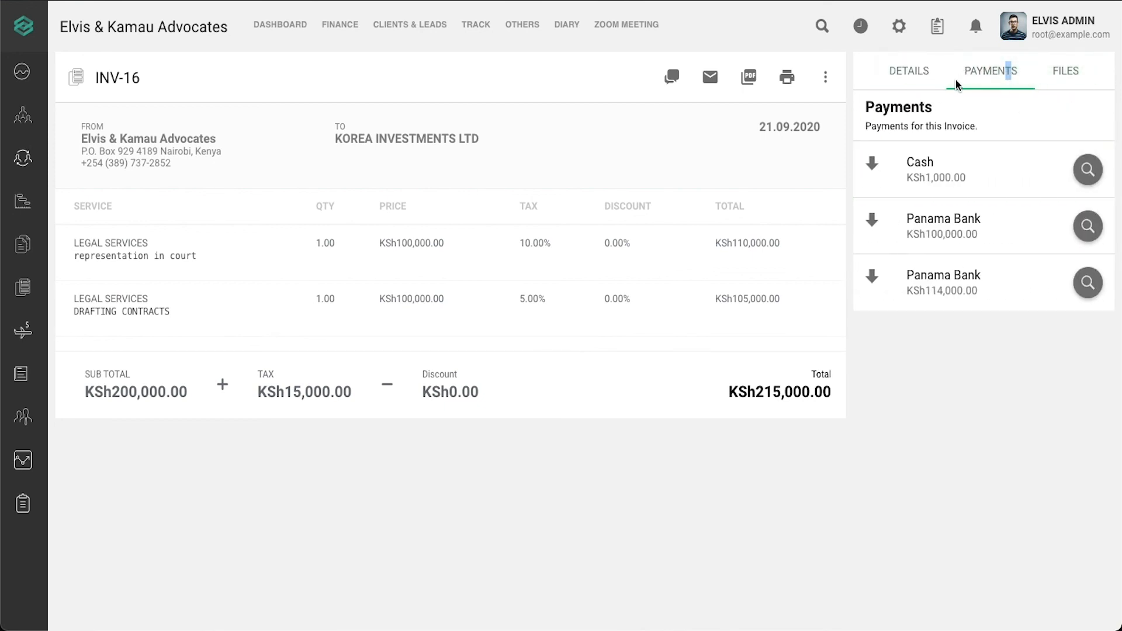
pyautogui.click(935, 76)
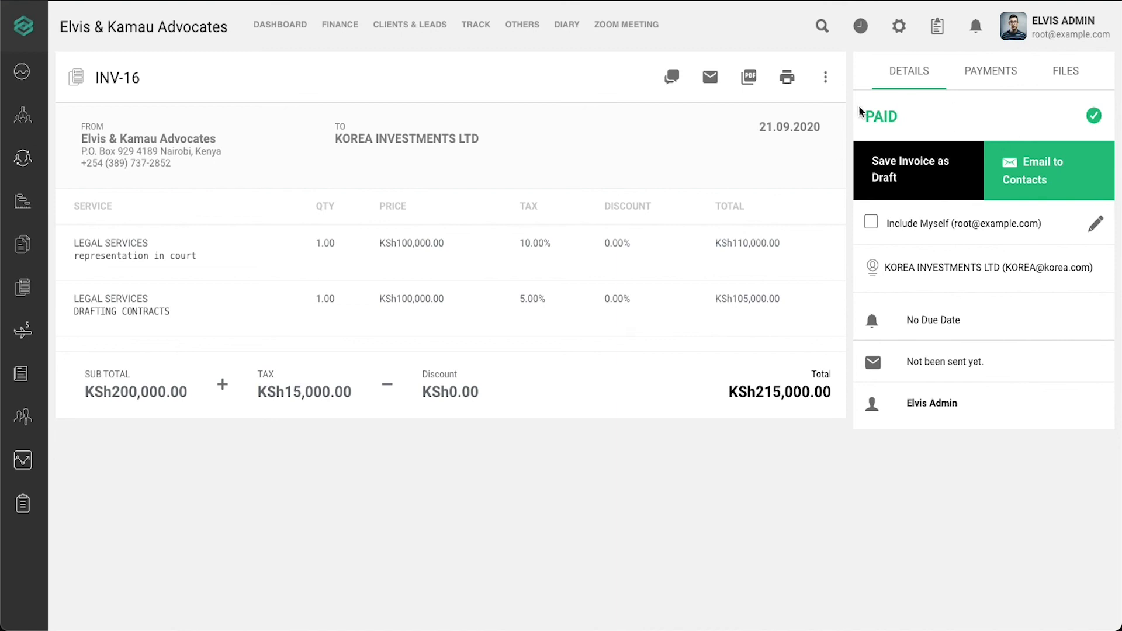
# - Reopen the Korea Investments Ltd invoice from the invoices list and try to update it
pyautogui.moveTo(89, 265)
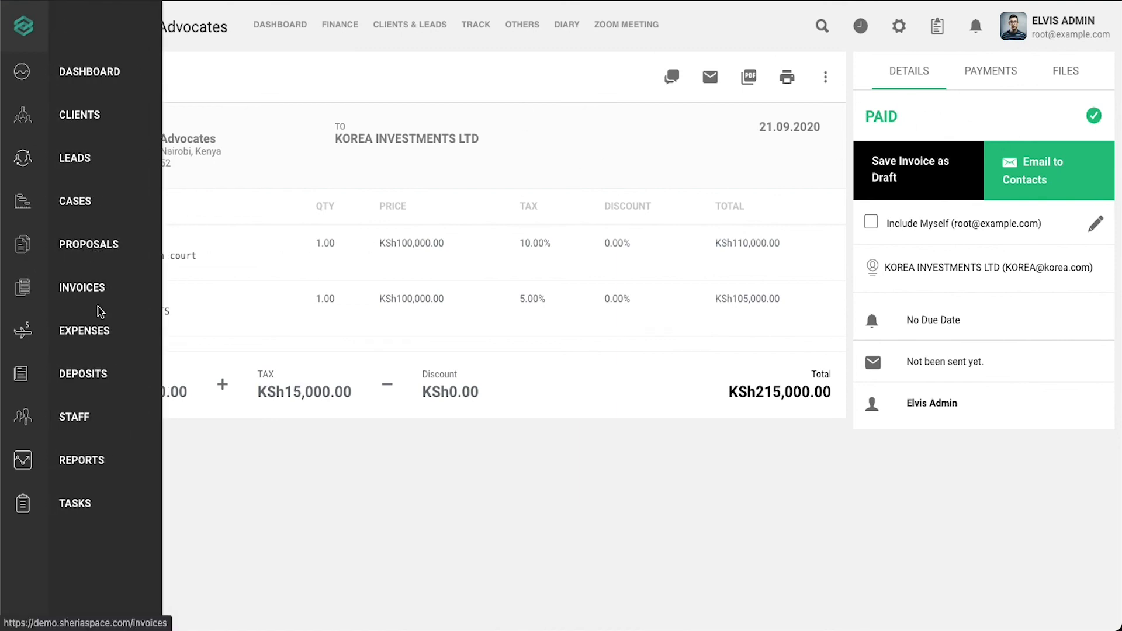
pyautogui.click(84, 287)
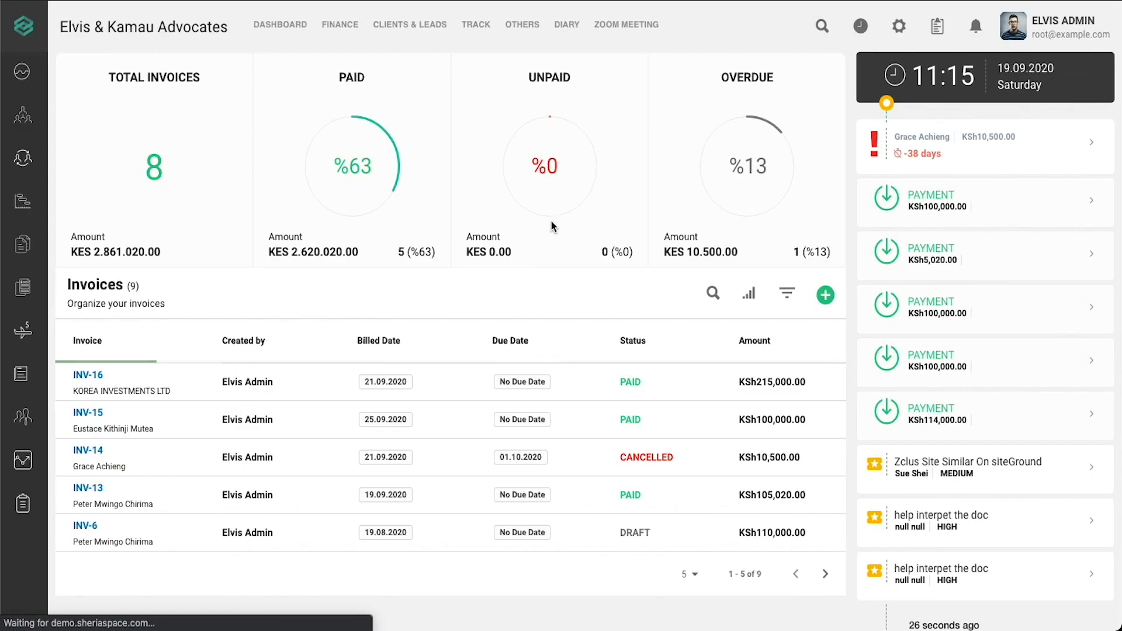
pyautogui.click(637, 382)
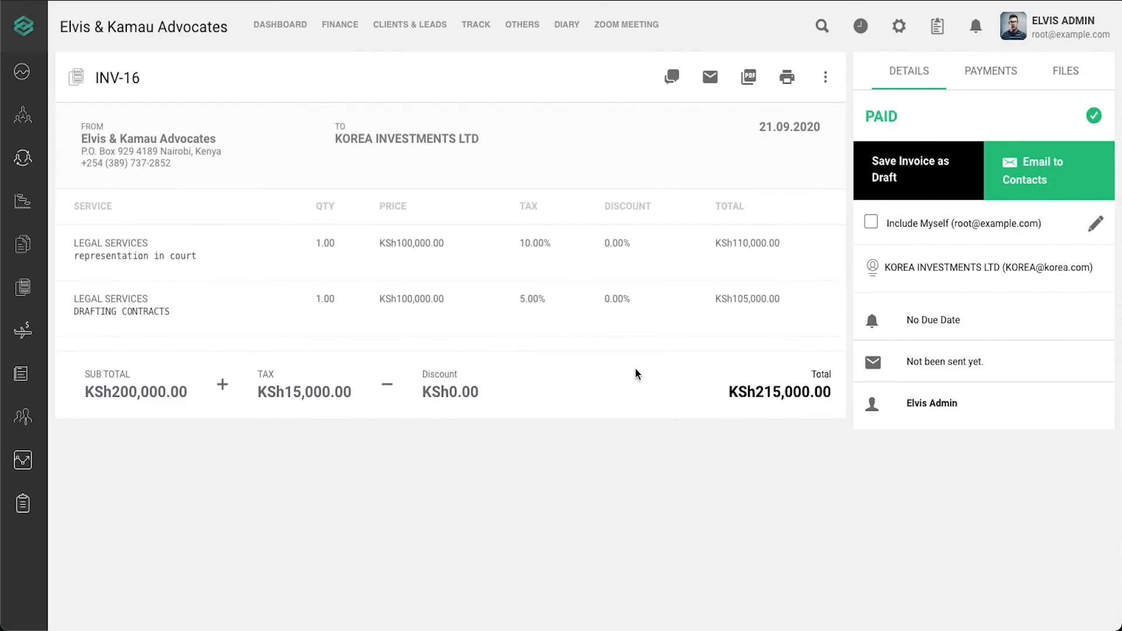
pyautogui.click(826, 81)
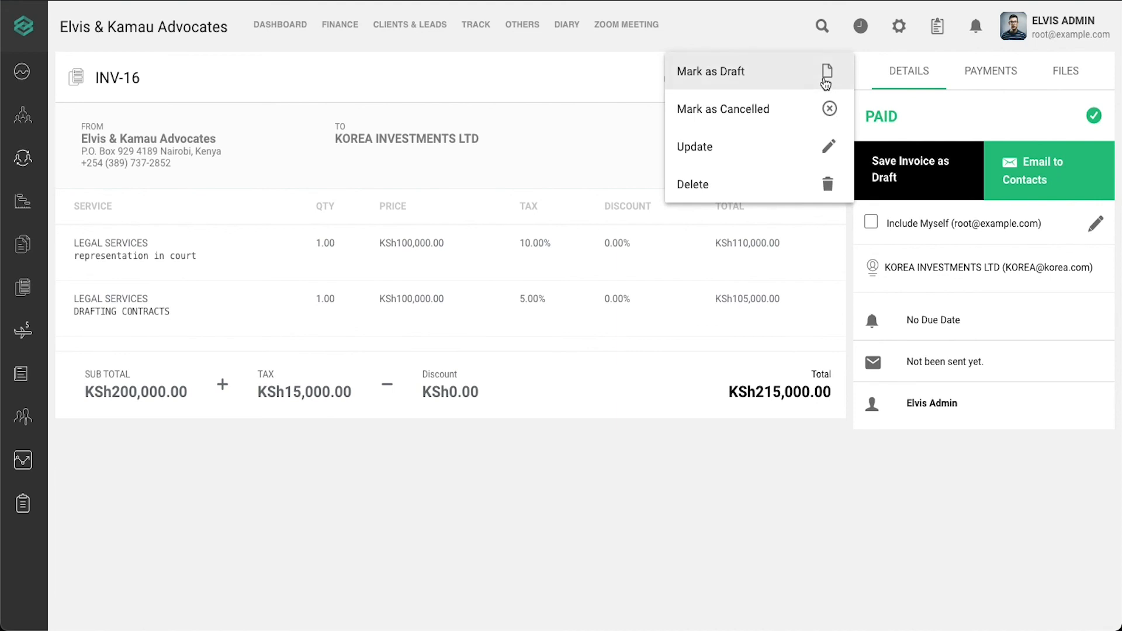
pyautogui.click(808, 146)
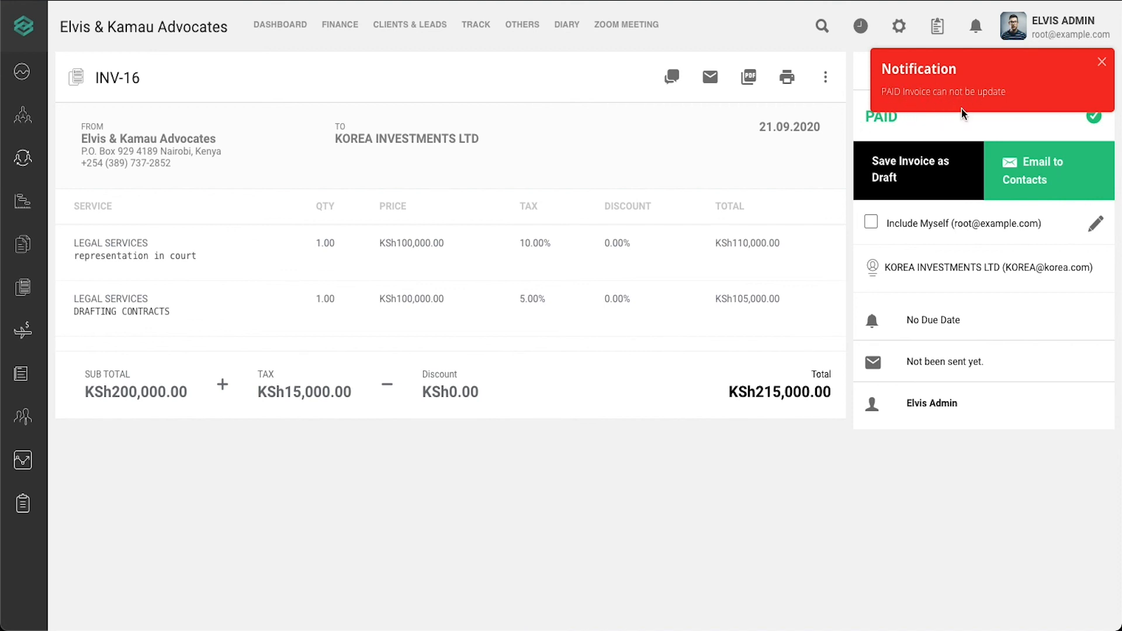
pyautogui.click(1103, 62)
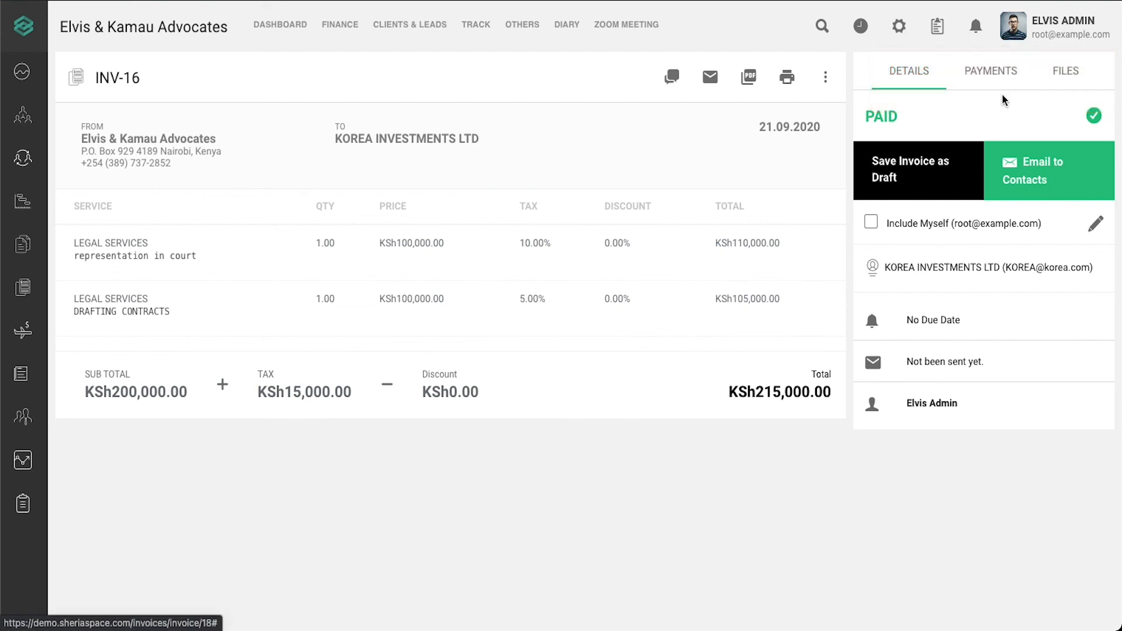
# - Check the invoice's payments and details once more, and return to the invoices list
pyautogui.click(1000, 71)
pyautogui.click(914, 76)
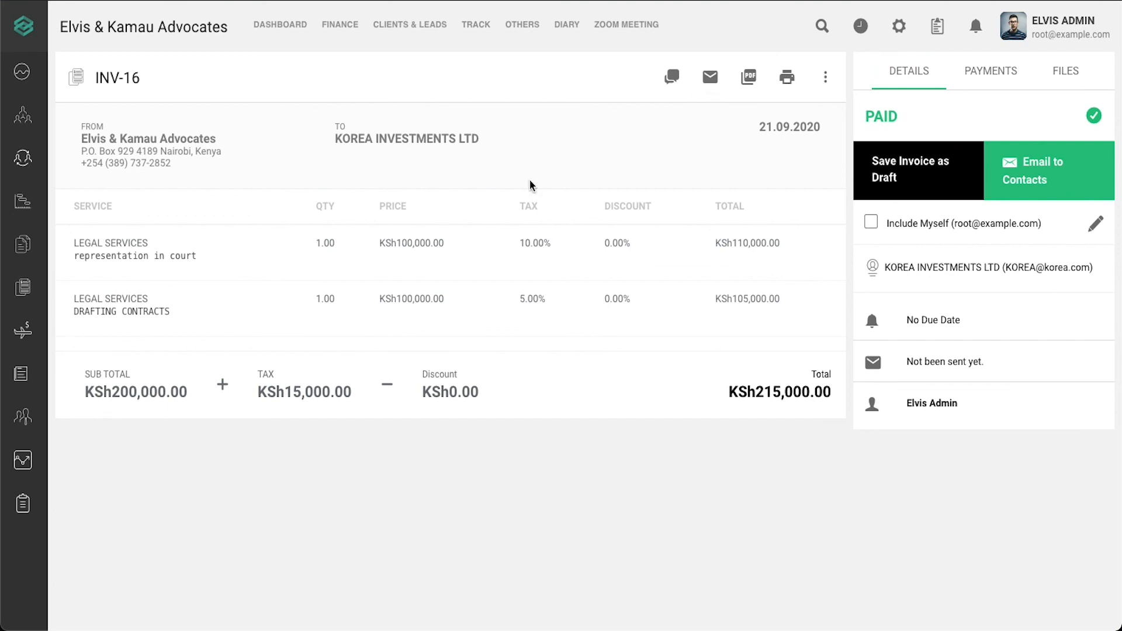
pyautogui.moveTo(42, 383)
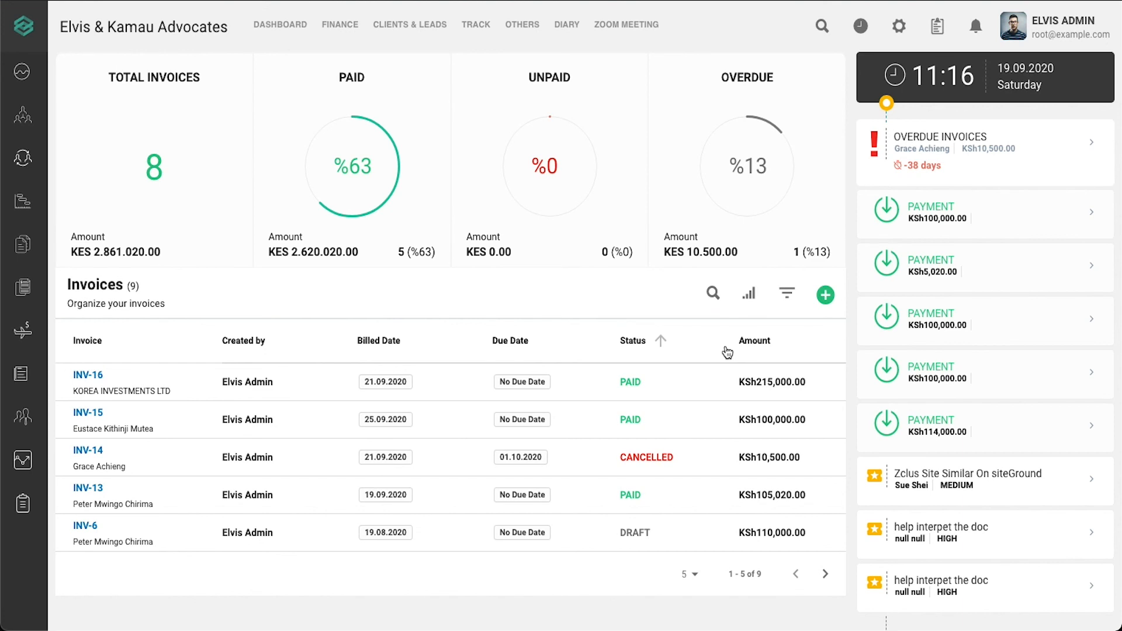
pyautogui.moveTo(27, 484)
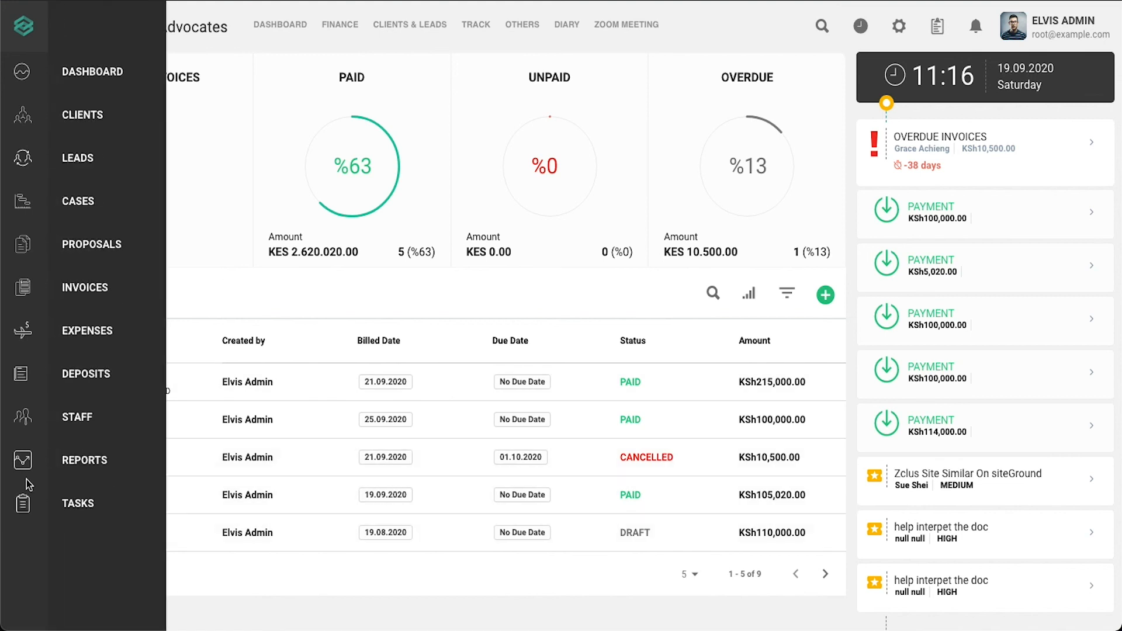